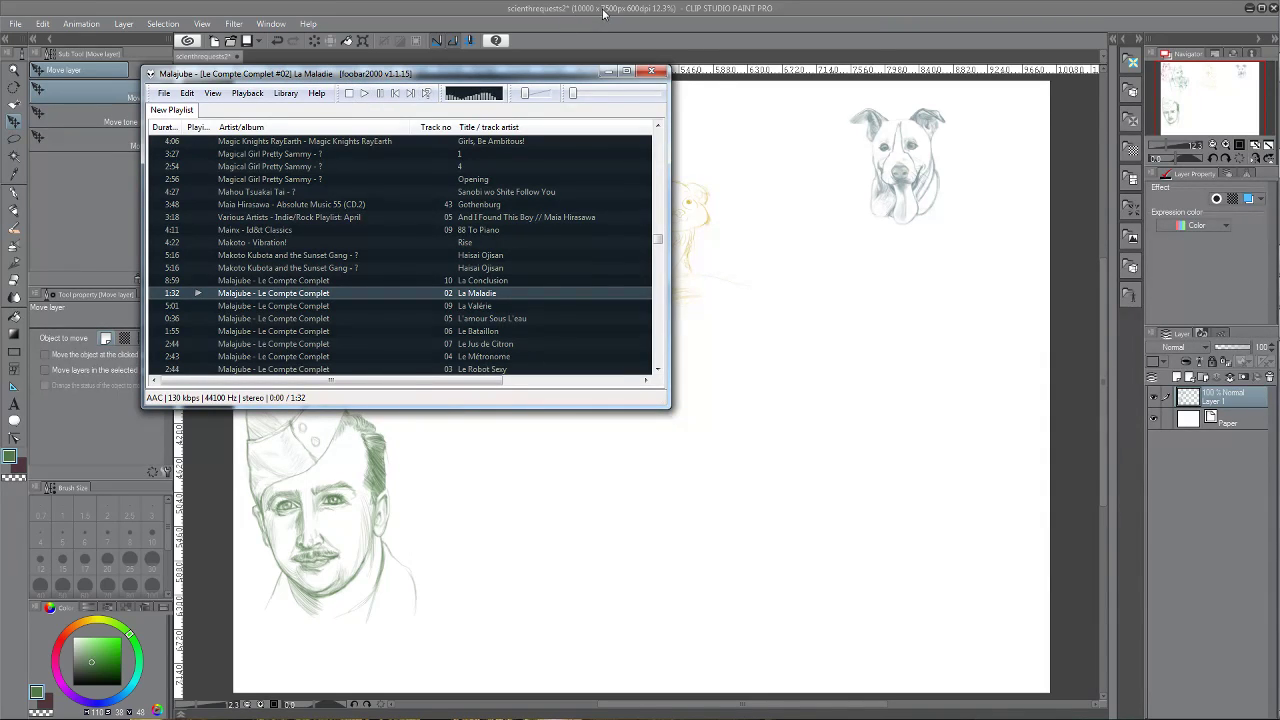
Bring the Clip Studio Paint canvas to the front and set the system volume to 85
{"action": "left_click", "coordinate": [603, 13]}
{"action": "mouse_move", "coordinate": [1263, 100]}
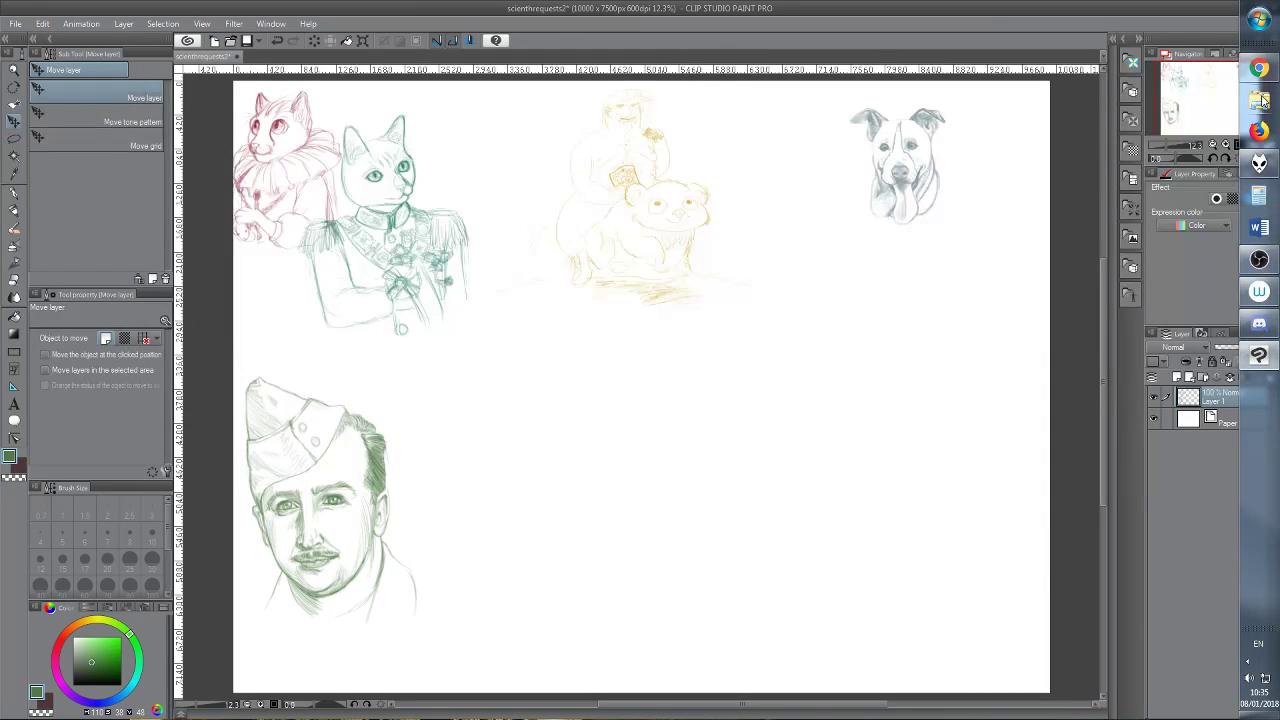
{"action": "left_click", "coordinate": [1263, 679]}
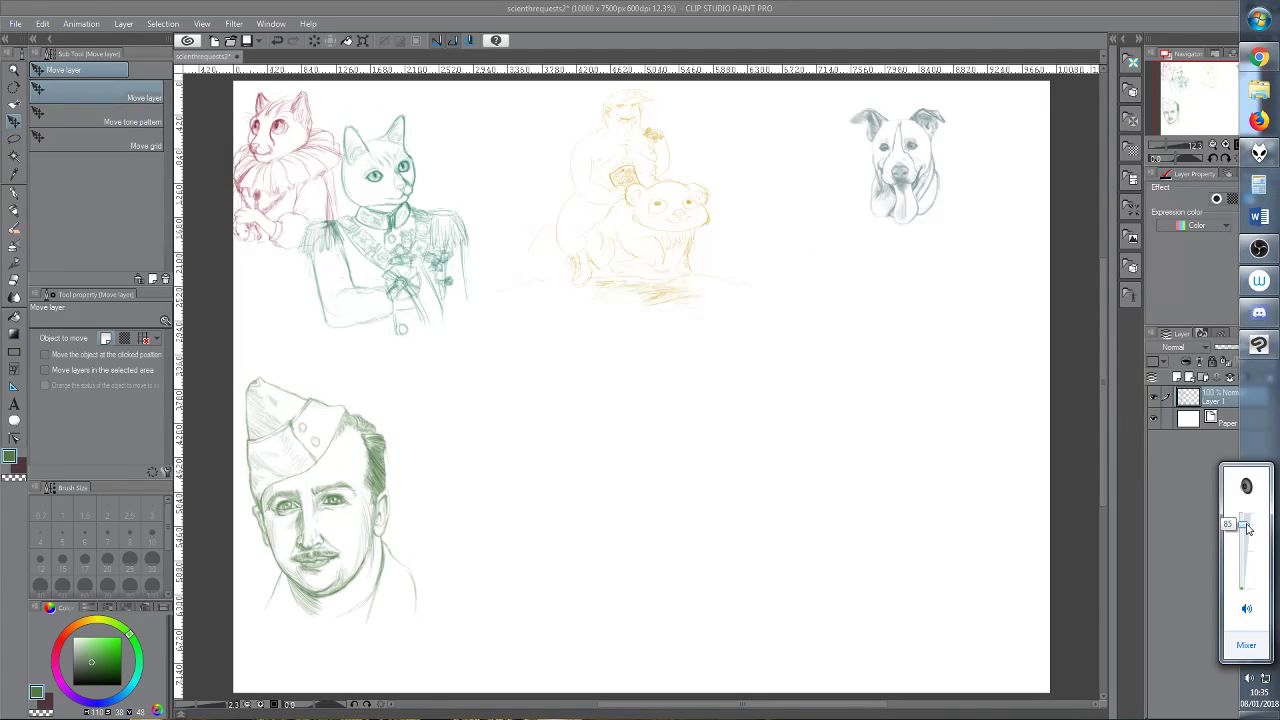
{"action": "left_click", "coordinate": [1165, 461]}
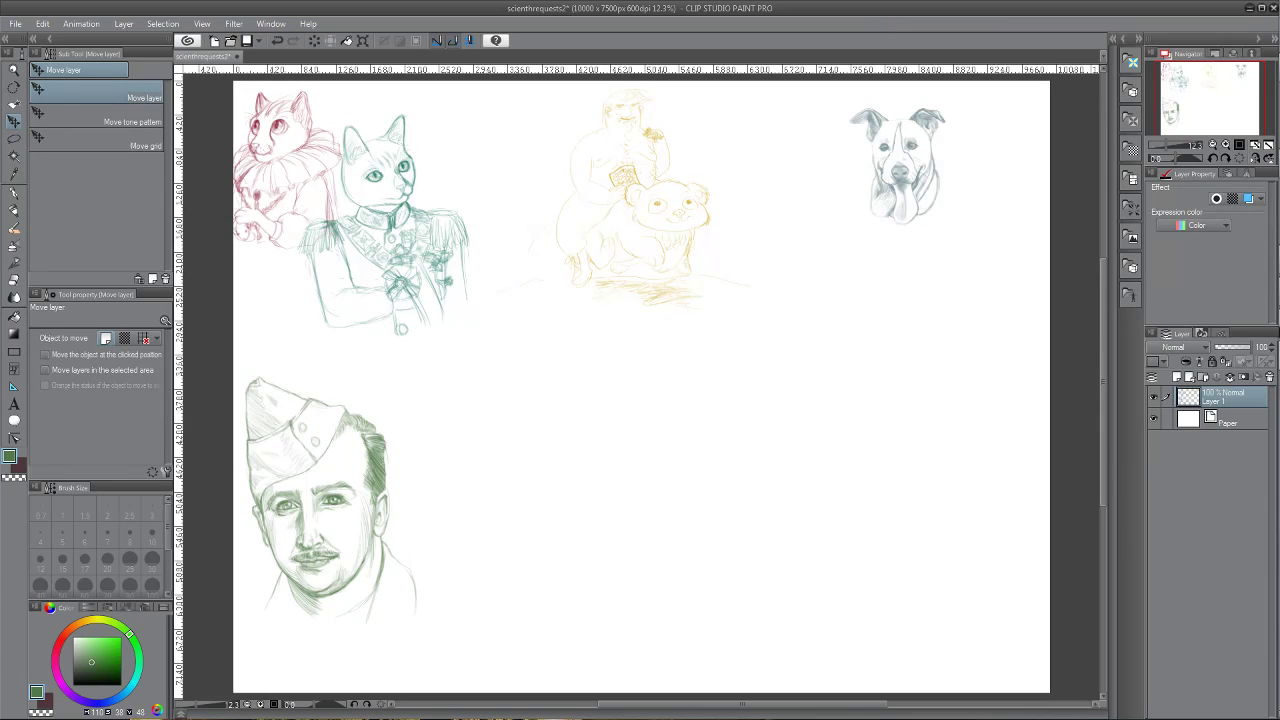
Undo the last move of the green portrait of the man in the cap, and redo it
{"action": "mouse_move", "coordinate": [1259, 323]}
{"action": "key", "text": "ctrl+z"}
{"action": "key", "text": "ctrl+z"}
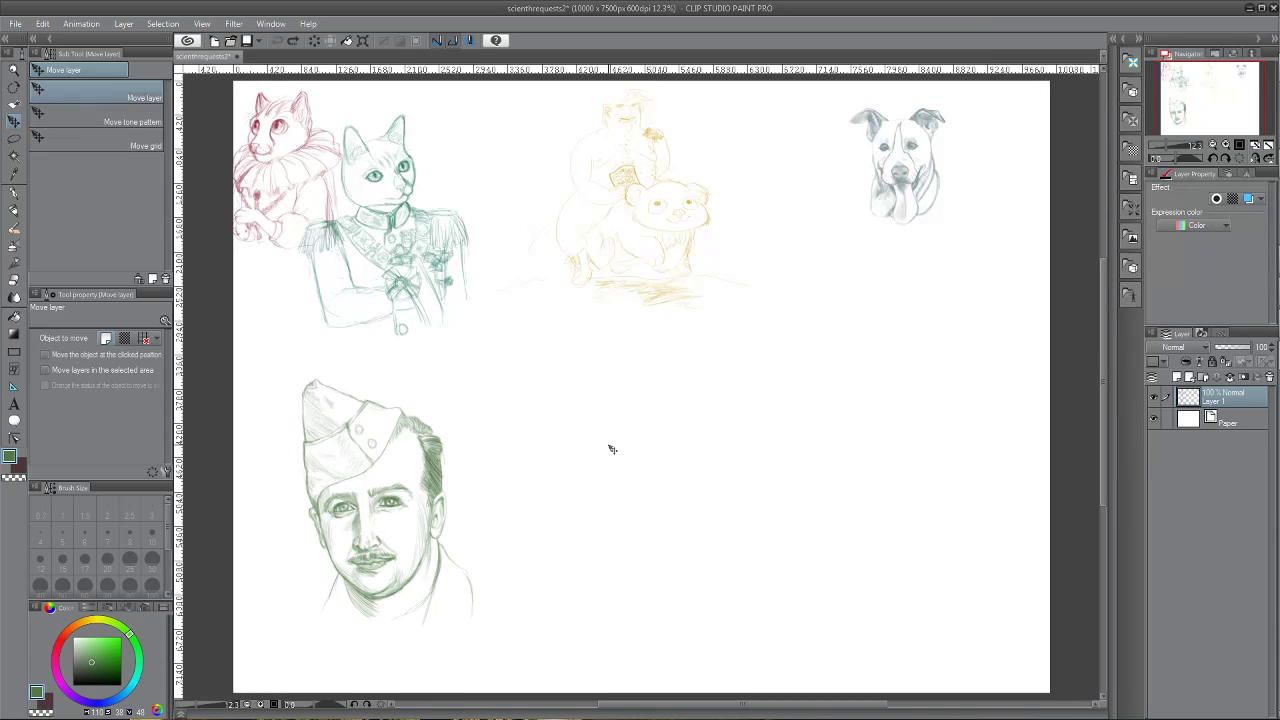
{"action": "key", "text": "ctrl+y"}
{"action": "key", "text": "ctrl+y"}
{"action": "key", "text": "ctrl+y"}
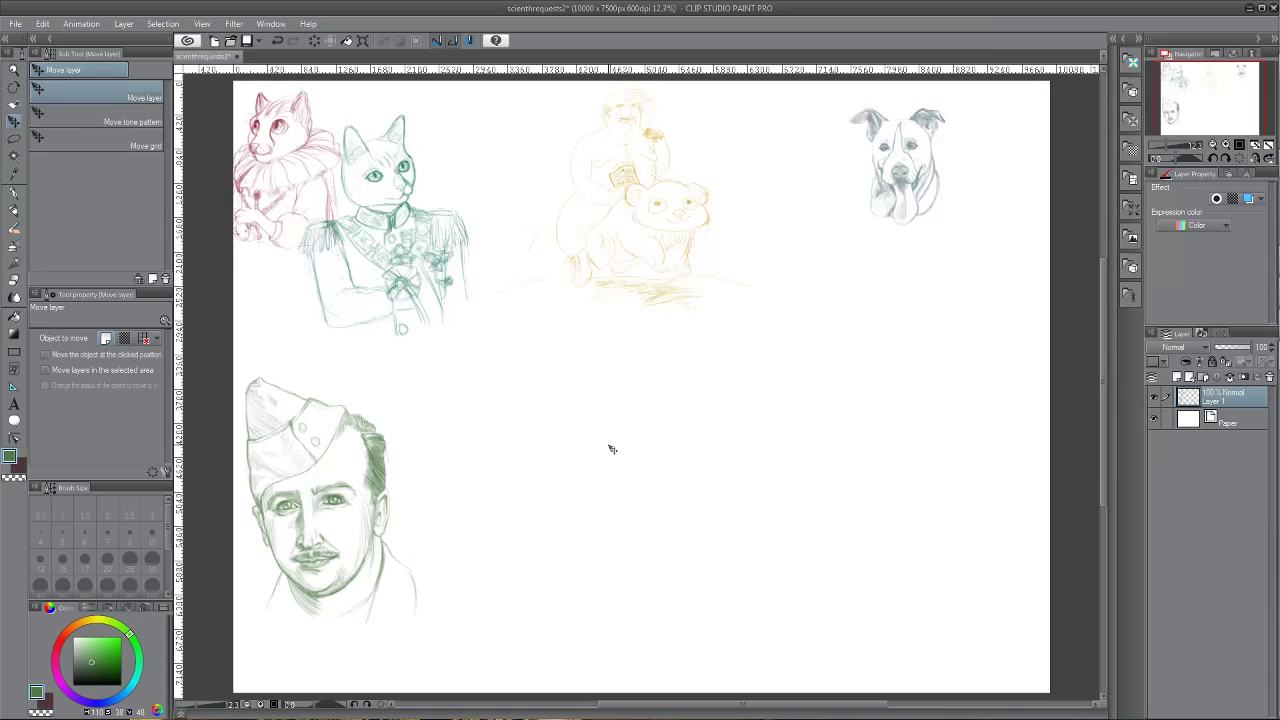
Switch to the Art Marker pencil and set the drawing colour to blue with hue 204, saturation 74 and value 84
{"action": "left_click", "coordinate": [14, 211]}
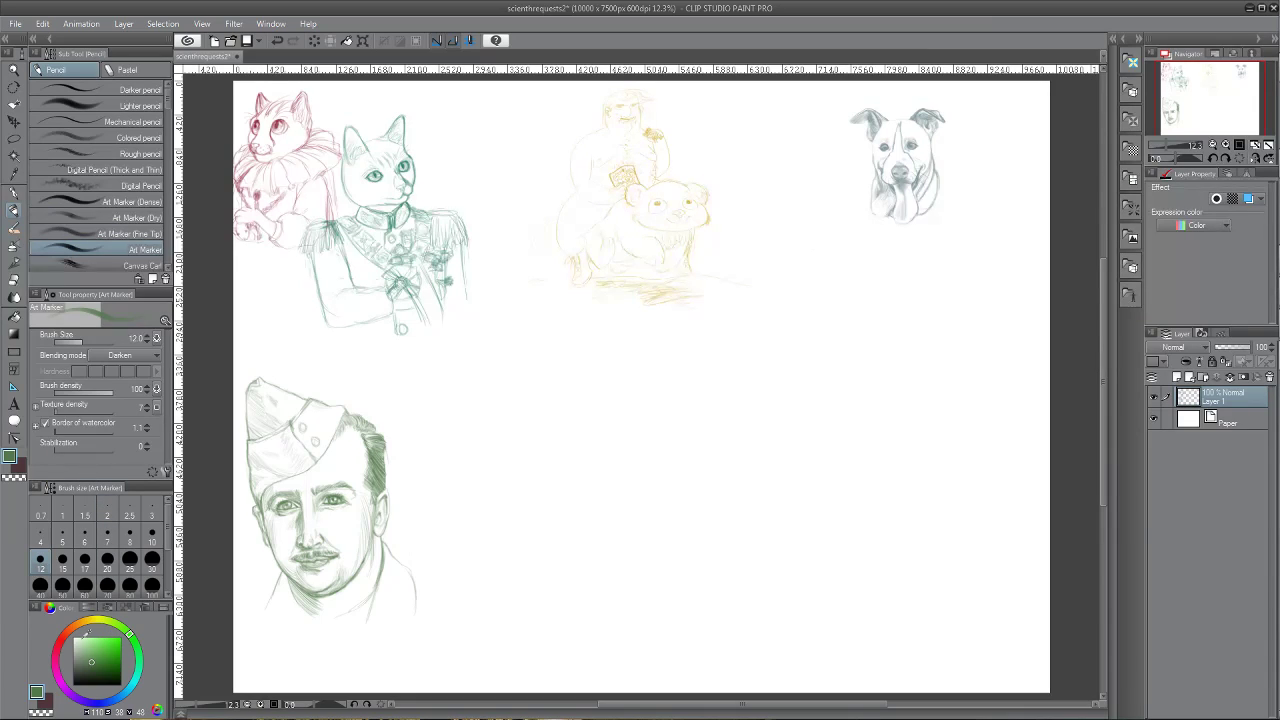
{"action": "left_click", "coordinate": [67, 640]}
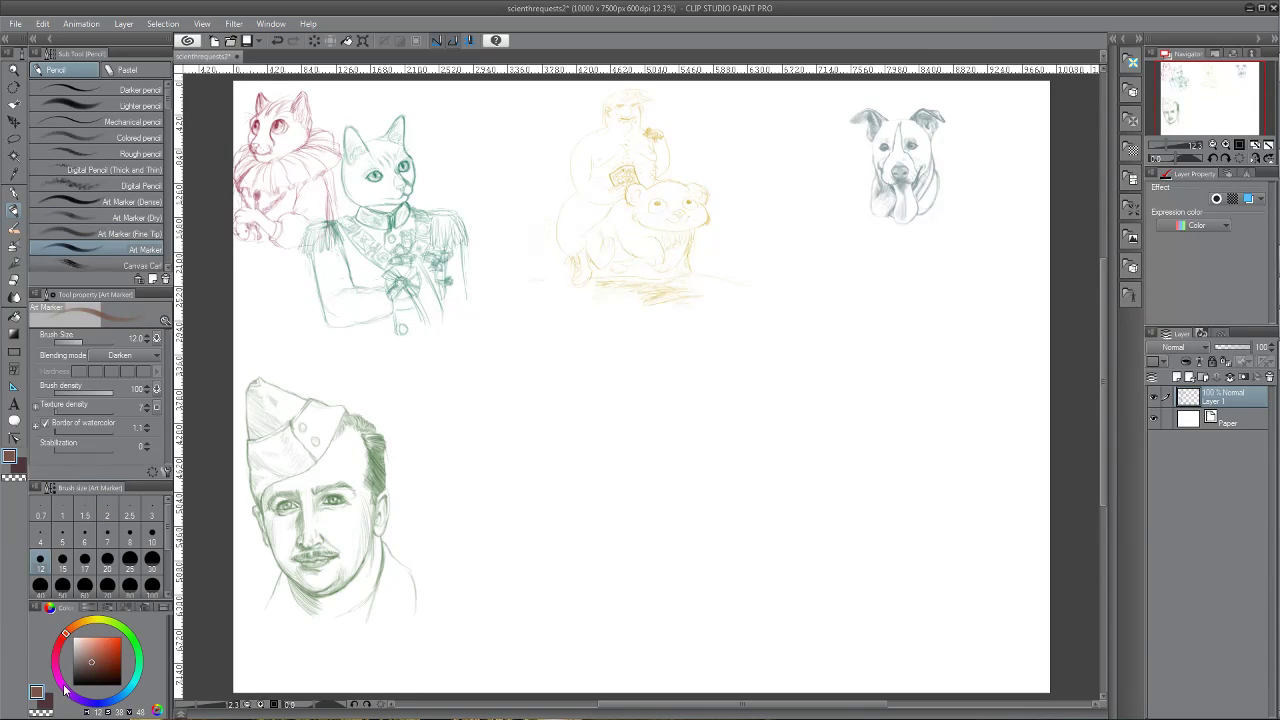
{"action": "left_click", "coordinate": [57, 673]}
{"action": "mouse_move", "coordinate": [92, 702]}
{"action": "left_mouse_down"}
{"action": "mouse_move", "coordinate": [138, 674]}
{"action": "mouse_move", "coordinate": [124, 703]}
{"action": "mouse_move", "coordinate": [140, 646]}
{"action": "mouse_move", "coordinate": [98, 618]}
{"action": "left_mouse_up"}
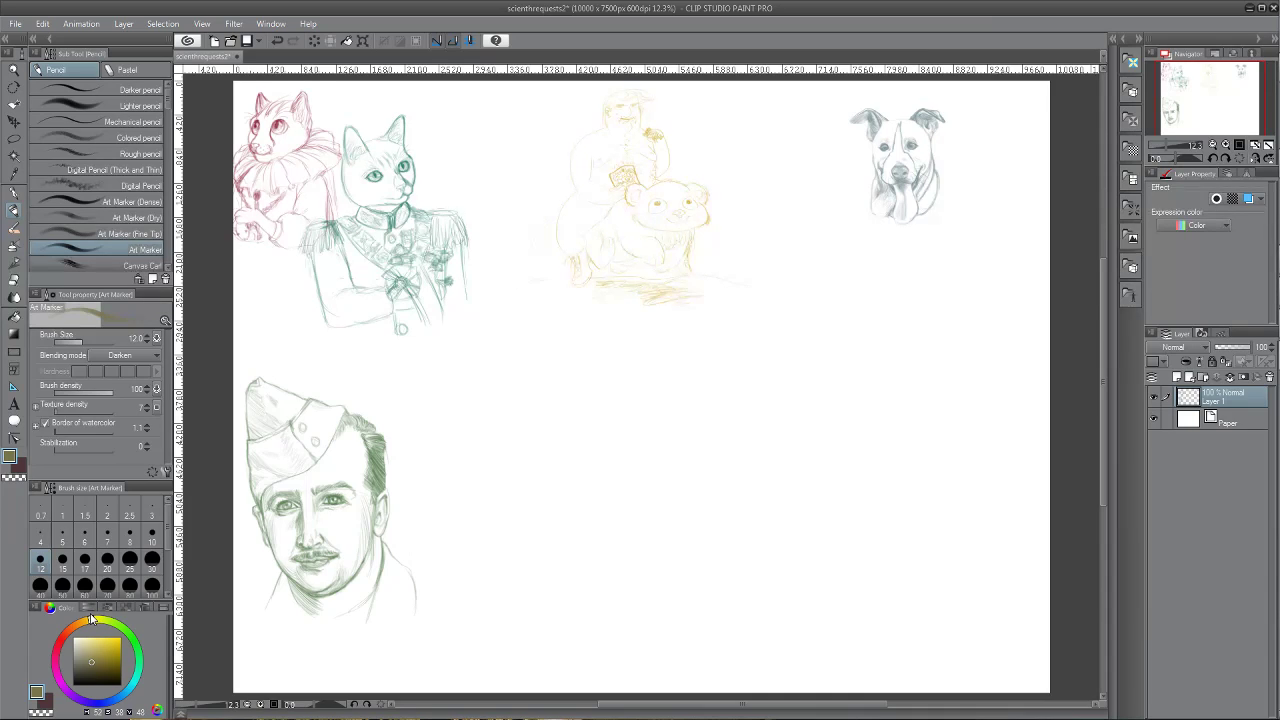
{"action": "mouse_move", "coordinate": [110, 620]}
{"action": "left_mouse_down"}
{"action": "mouse_move", "coordinate": [96, 620]}
{"action": "mouse_move", "coordinate": [140, 652]}
{"action": "mouse_move", "coordinate": [126, 700]}
{"action": "mouse_move", "coordinate": [110, 644]}
{"action": "left_mouse_up"}
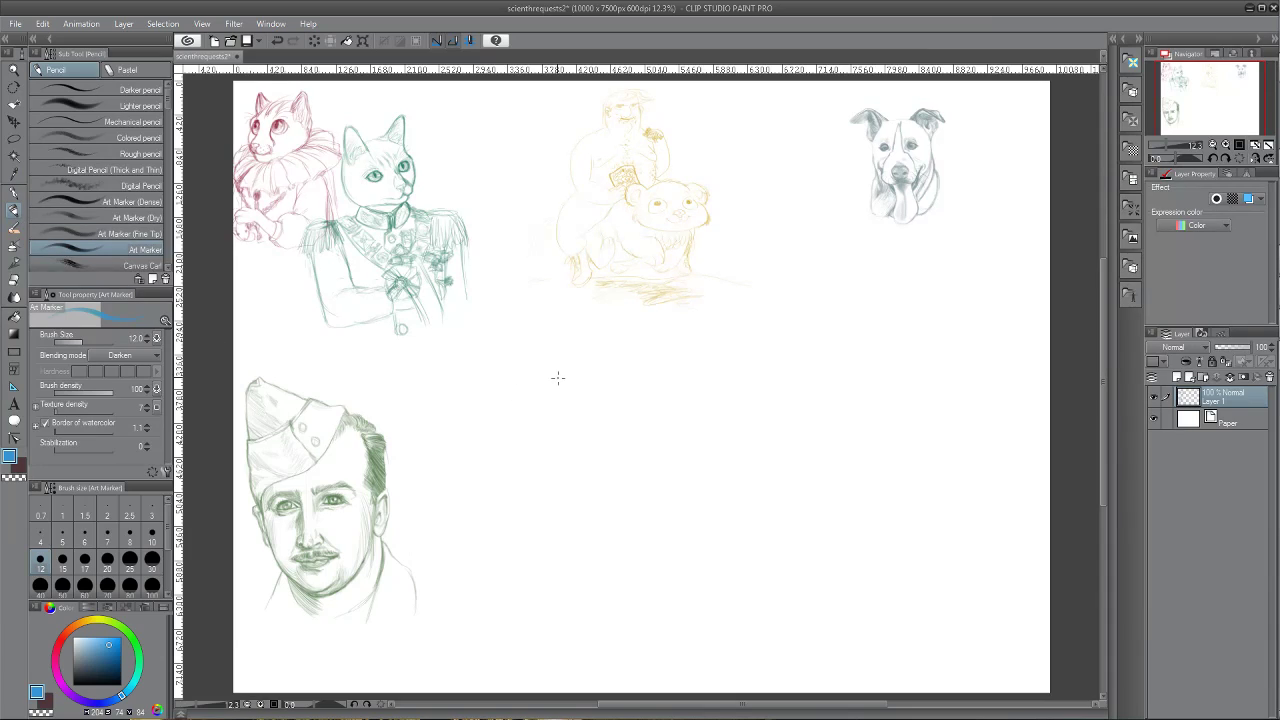
{"action": "mouse_move", "coordinate": [565, 365]}
{"action": "left_mouse_down"}
{"action": "mouse_move", "coordinate": [576, 401]}
{"action": "mouse_move", "coordinate": [770, 500]}
{"action": "left_mouse_up"}
{"action": "key", "text": "ctrl+z"}
{"action": "mouse_move", "coordinate": [537, 386]}
{"action": "left_mouse_down"}
{"action": "mouse_move", "coordinate": [562, 440]}
{"action": "mouse_move", "coordinate": [615, 495]}
{"action": "mouse_move", "coordinate": [690, 521]}
{"action": "left_mouse_up"}
{"action": "key", "text": "ctrl+z"}
{"action": "mouse_move", "coordinate": [603, 370]}
{"action": "left_mouse_down"}
{"action": "mouse_move", "coordinate": [623, 457]}
{"action": "mouse_move", "coordinate": [656, 457]}
{"action": "left_mouse_up"}
{"action": "key", "text": "ctrl+z"}
{"action": "mouse_move", "coordinate": [656, 378]}
{"action": "left_mouse_down"}
{"action": "mouse_move", "coordinate": [631, 374]}
{"action": "mouse_move", "coordinate": [665, 382]}
{"action": "mouse_move", "coordinate": [585, 445]}
{"action": "mouse_move", "coordinate": [672, 378]}
{"action": "mouse_move", "coordinate": [586, 470]}
{"action": "mouse_move", "coordinate": [654, 380]}
{"action": "mouse_move", "coordinate": [671, 480]}
{"action": "left_mouse_up"}
{"action": "key", "text": "ctrl+z"}
{"action": "key", "text": "ctrl+z"}
{"action": "key", "text": "ctrl+z"}
{"action": "key", "text": "ctrl+z"}
{"action": "left_click_drag", "start_coordinate": [673, 466], "coordinate": [670, 482]}
{"action": "key", "text": "ctrl+z"}
{"action": "key", "text": "ctrl+z"}
Sketch a faint blue circle for a head with an ear mark, in the empty area below the yellow rider sketch
{"action": "mouse_move", "coordinate": [626, 371]}
{"action": "left_mouse_down"}
{"action": "mouse_move", "coordinate": [662, 436]}
{"action": "mouse_move", "coordinate": [662, 420]}
{"action": "mouse_move", "coordinate": [654, 433]}
{"action": "left_mouse_up"}
{"action": "left_click_drag", "start_coordinate": [580, 416], "coordinate": [583, 401]}
Switch to foobar2000, set the playback order to Repeat (playlist) and start the track La Valérie
{"action": "mouse_move", "coordinate": [1277, 300]}
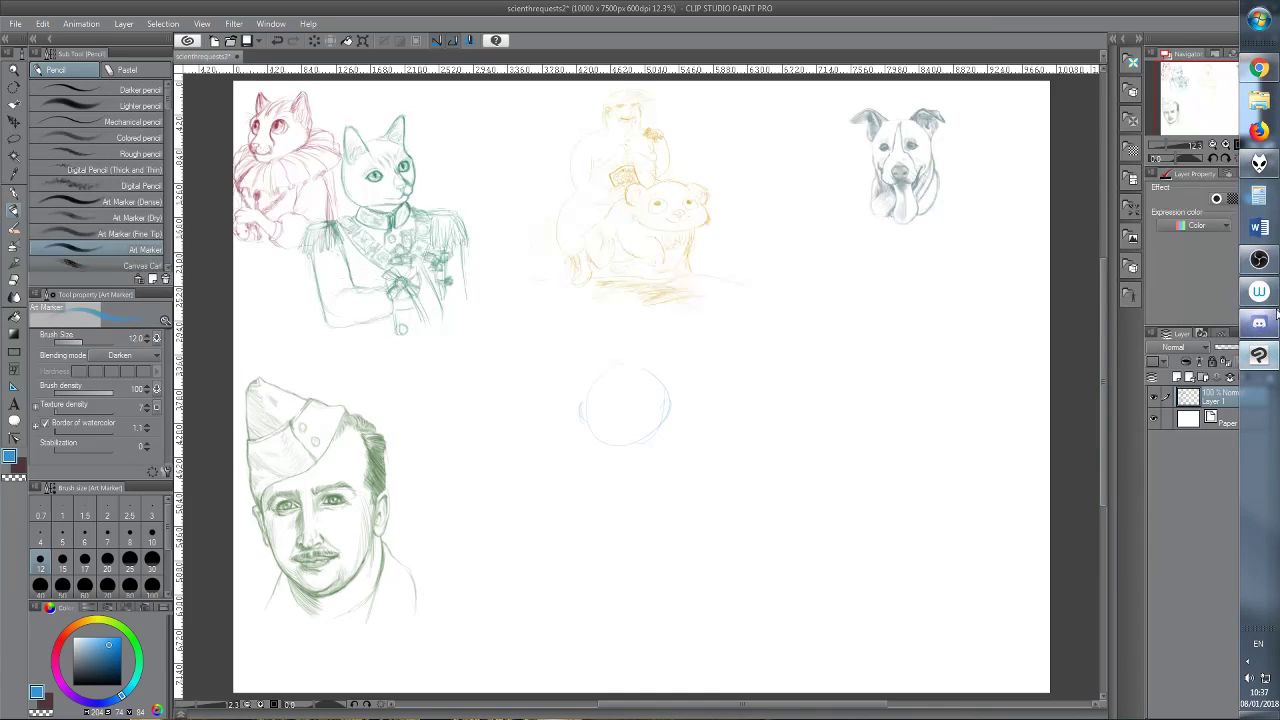
{"action": "left_click", "coordinate": [1259, 354]}
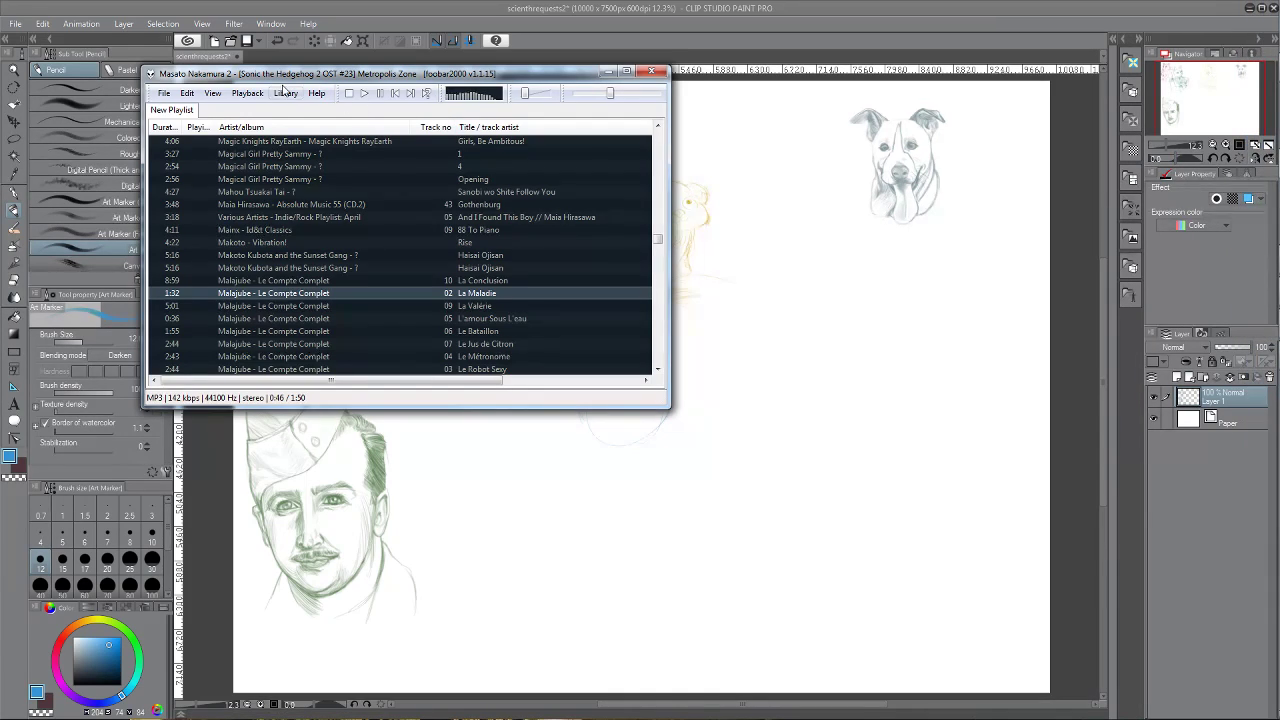
{"action": "left_click", "coordinate": [247, 93]}
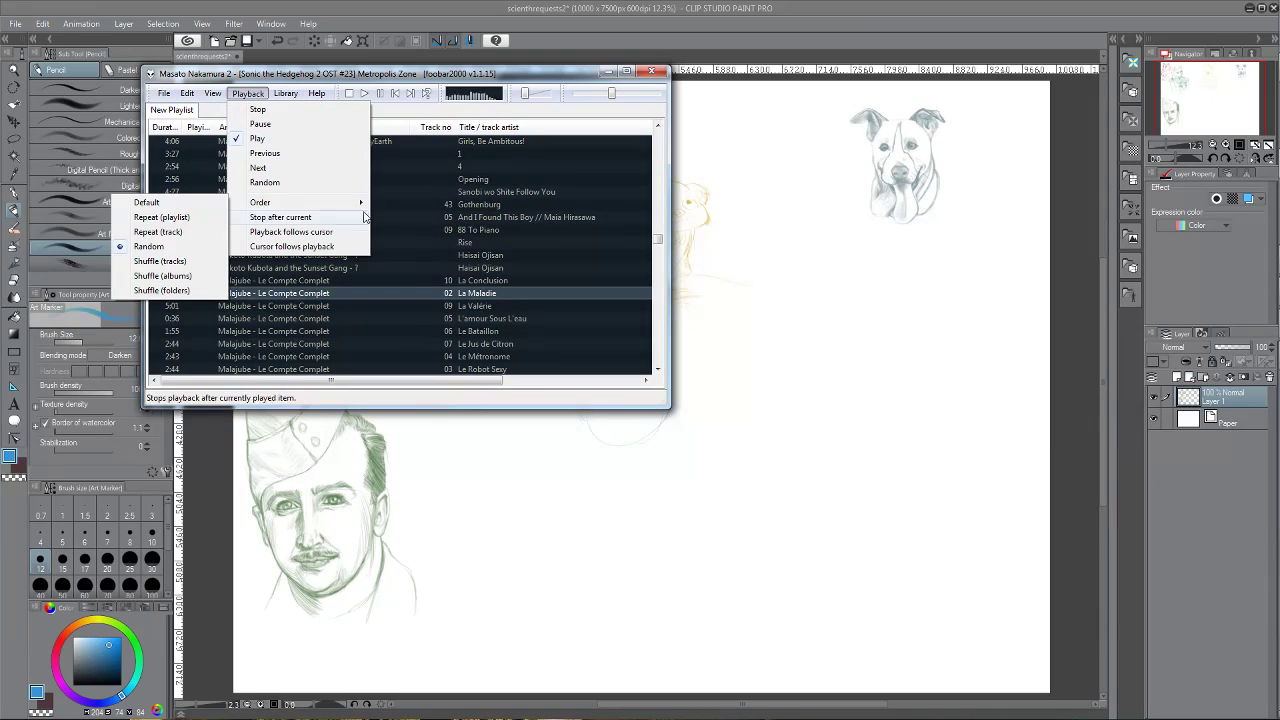
{"action": "mouse_move", "coordinate": [300, 202]}
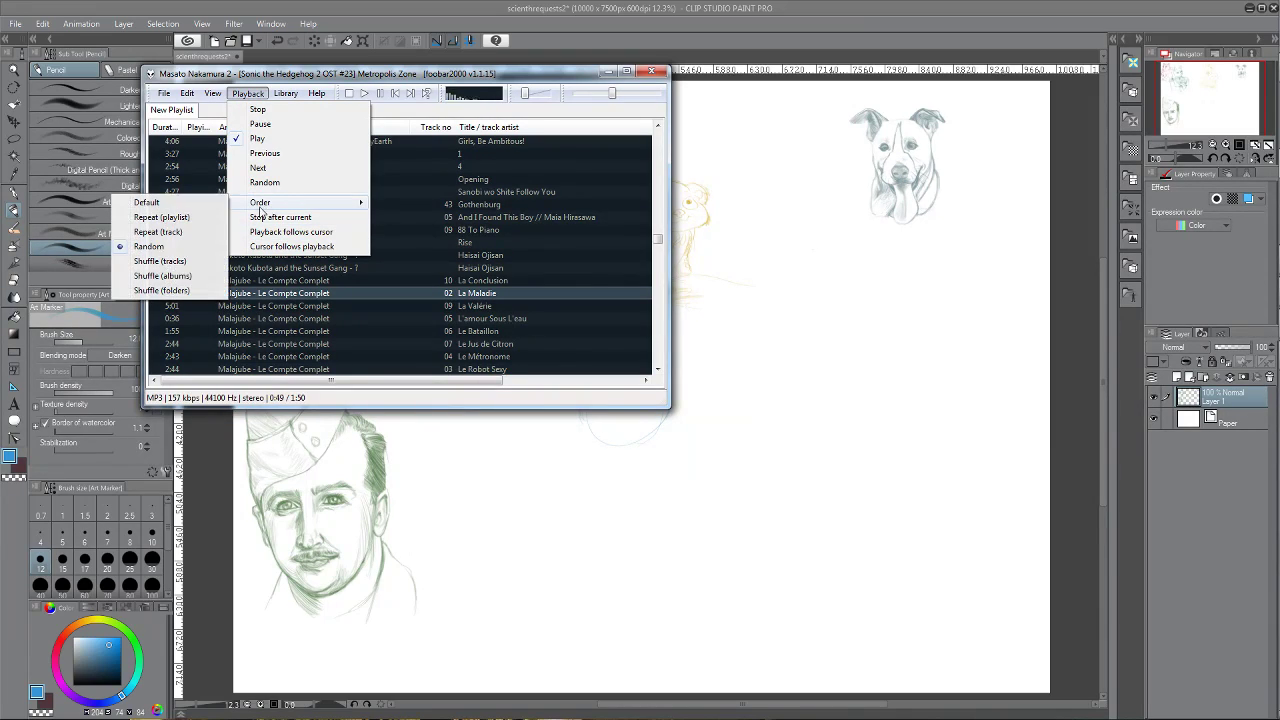
{"action": "left_click", "coordinate": [206, 221]}
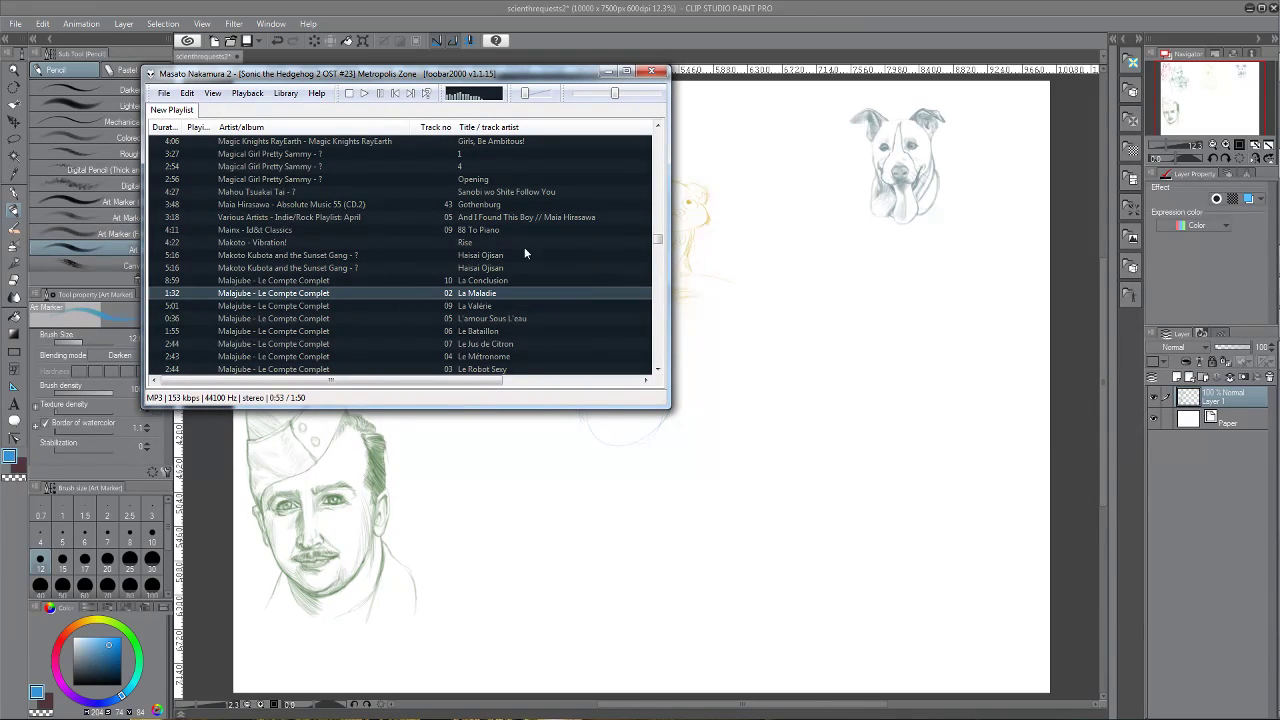
{"action": "double_click", "coordinate": [500, 305]}
{"action": "left_click", "coordinate": [576, 12]}
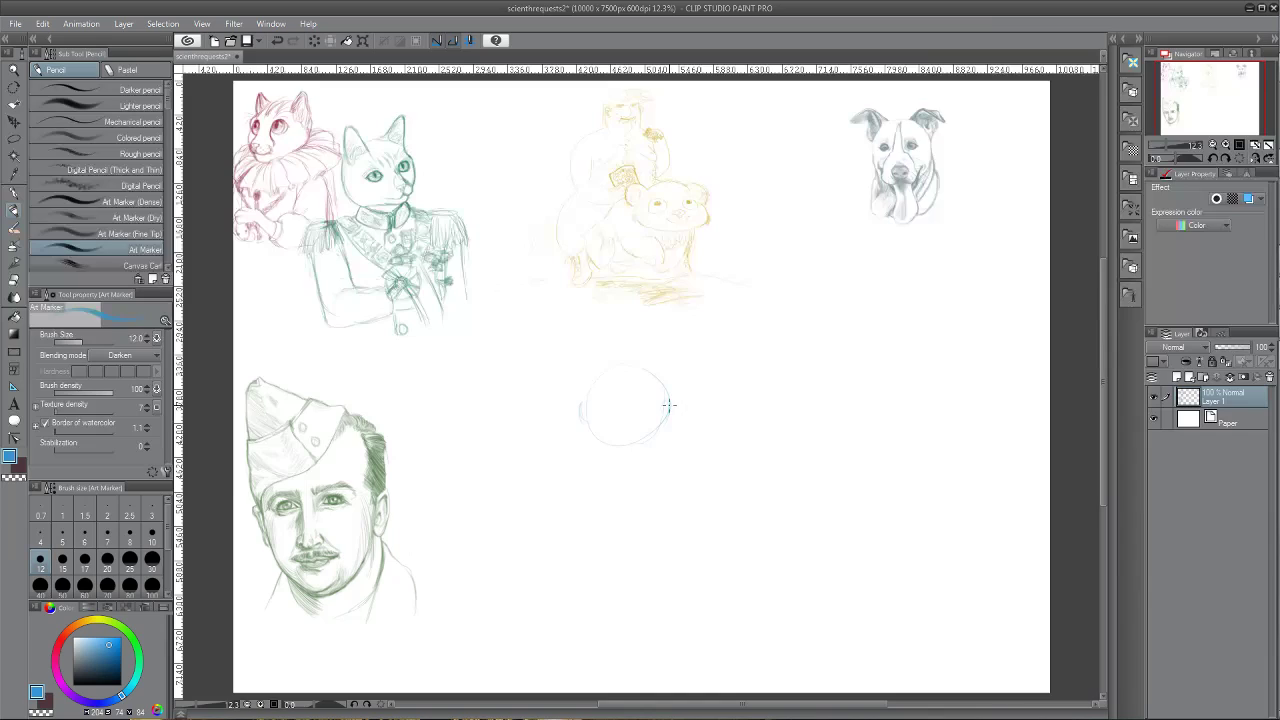
Strengthen the blue head outline on the canvas, shaping the ears and adding the arc over the crown
{"action": "left_click_drag", "start_coordinate": [669, 405], "coordinate": [658, 428]}
{"action": "key", "text": "c"}
{"action": "key", "text": "c"}
{"action": "mouse_move", "coordinate": [666, 420]}
{"action": "left_mouse_down"}
{"action": "mouse_move", "coordinate": [668, 402]}
{"action": "mouse_move", "coordinate": [682, 406]}
{"action": "mouse_move", "coordinate": [672, 409]}
{"action": "left_mouse_up"}
{"action": "left_click_drag", "start_coordinate": [670, 404], "coordinate": [668, 420]}
{"action": "mouse_move", "coordinate": [656, 373]}
{"action": "left_mouse_down"}
{"action": "mouse_move", "coordinate": [672, 400]}
{"action": "mouse_move", "coordinate": [638, 355]}
{"action": "left_mouse_up"}
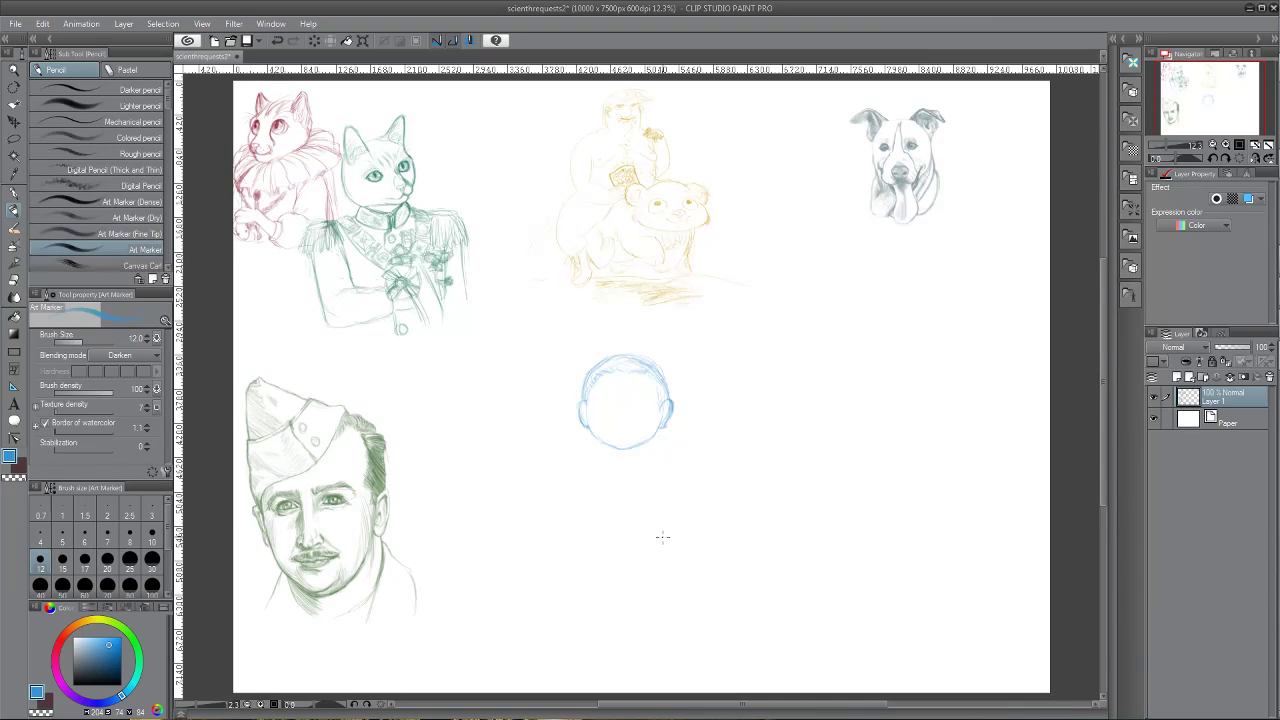
Shade the inside of the head's right ear with blue strokes, lightening parts with the transparent colour
{"action": "key", "text": "c"}
{"action": "key", "text": "c"}
{"action": "left_click_drag", "start_coordinate": [666, 400], "coordinate": [667, 408]}
{"action": "left_click_drag", "start_coordinate": [669, 406], "coordinate": [668, 419]}
{"action": "left_click_drag", "start_coordinate": [672, 412], "coordinate": [673, 418]}
{"action": "key", "text": "c"}
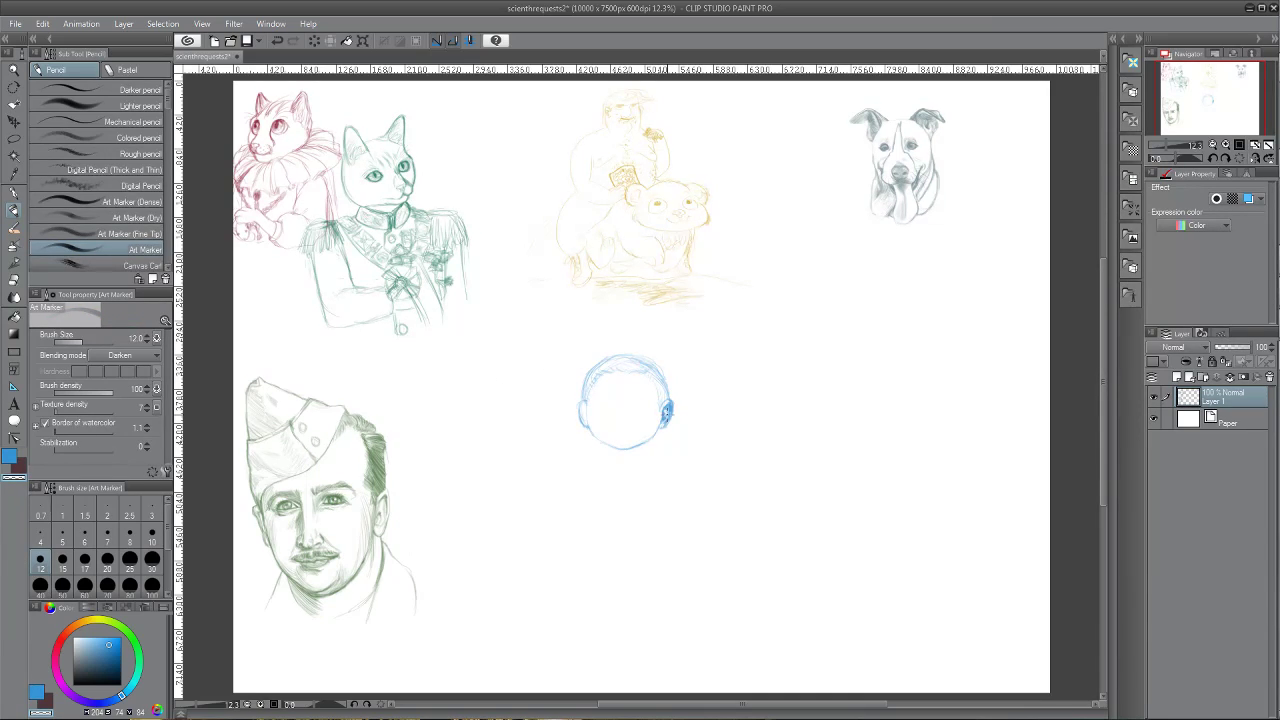
{"action": "left_click_drag", "start_coordinate": [667, 410], "coordinate": [668, 416]}
{"action": "key", "text": "c"}
{"action": "left_click_drag", "start_coordinate": [663, 411], "coordinate": [662, 420]}
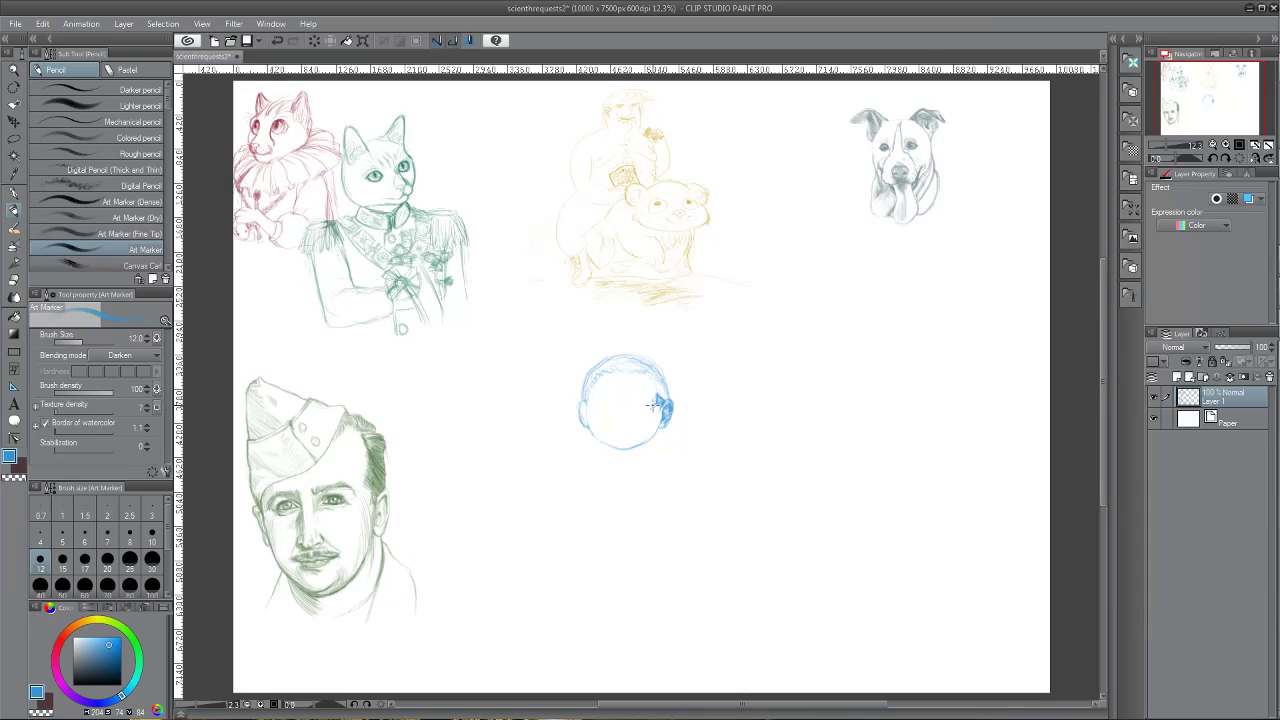
{"action": "key", "text": "ctrl+z"}
{"action": "left_click_drag", "start_coordinate": [588, 402], "coordinate": [642, 400]}
{"action": "key", "text": "ctrl+z"}
Raise the head outline over the crown and erase the inner hairline strokes with the transparent colour at brush size 50.8
{"action": "left_click_drag", "start_coordinate": [671, 421], "coordinate": [670, 393]}
{"action": "key", "text": "c"}
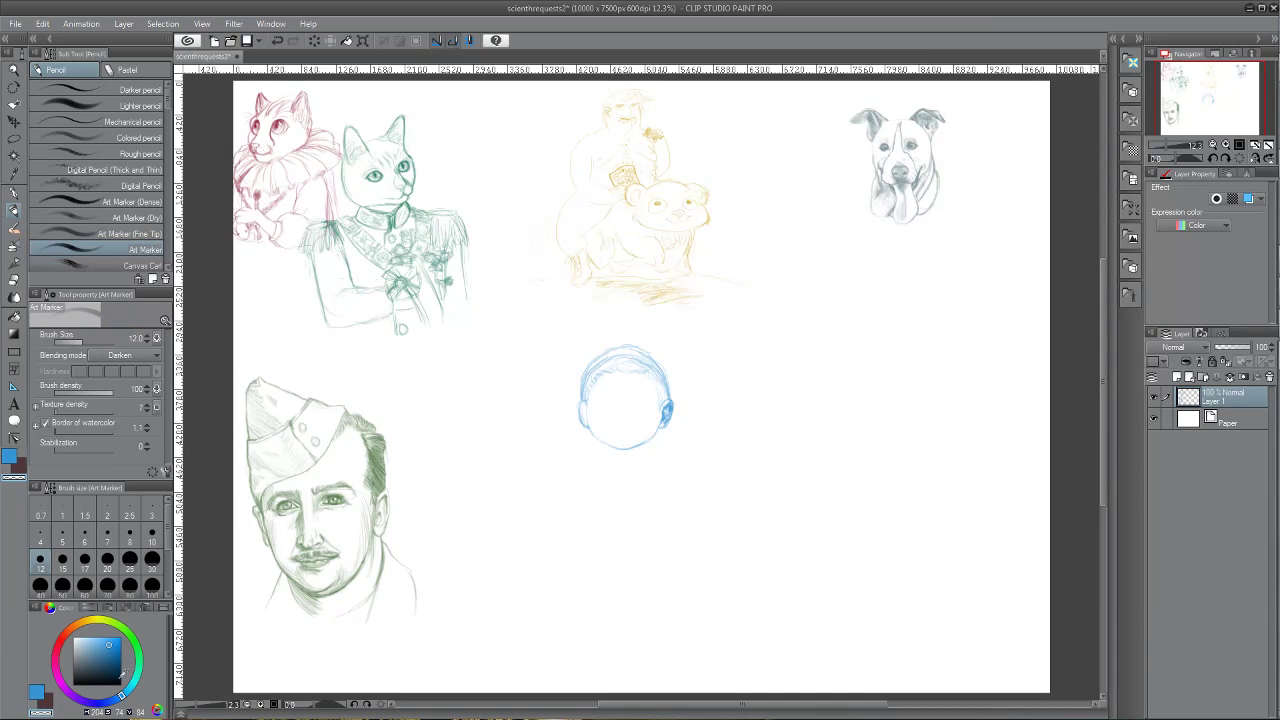
{"action": "left_click", "coordinate": [88, 342]}
{"action": "left_click_drag", "start_coordinate": [632, 368], "coordinate": [649, 358]}
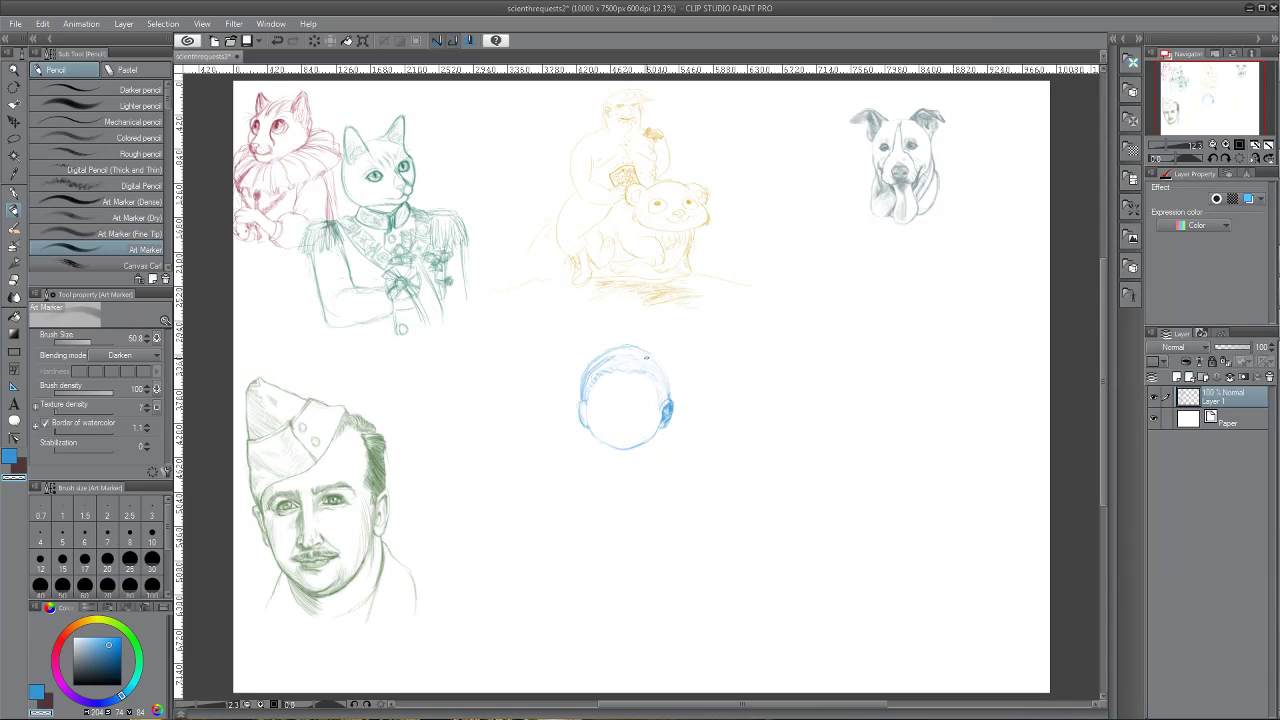
{"action": "left_click_drag", "start_coordinate": [613, 355], "coordinate": [601, 356]}
{"action": "left_click_drag", "start_coordinate": [615, 375], "coordinate": [589, 383]}
{"action": "key", "text": "c"}
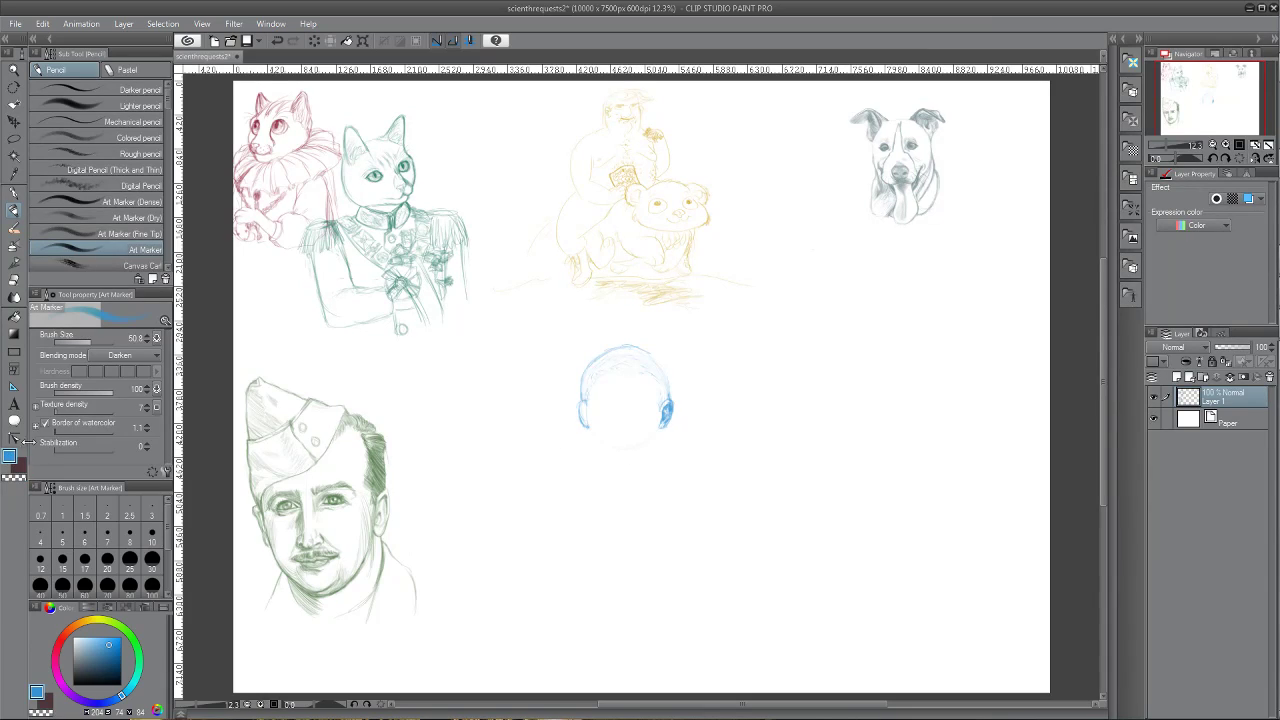
Set the brush size to 18.7, redraw the crown and left side of the head, and erase the leftover inner lines
{"action": "mouse_move", "coordinate": [592, 355]}
{"action": "left_mouse_down"}
{"action": "mouse_move", "coordinate": [581, 373]}
{"action": "mouse_move", "coordinate": [612, 348]}
{"action": "left_mouse_up"}
{"action": "key", "text": "ctrl+z"}
{"action": "left_click_drag", "start_coordinate": [88, 341], "coordinate": [108, 341]}
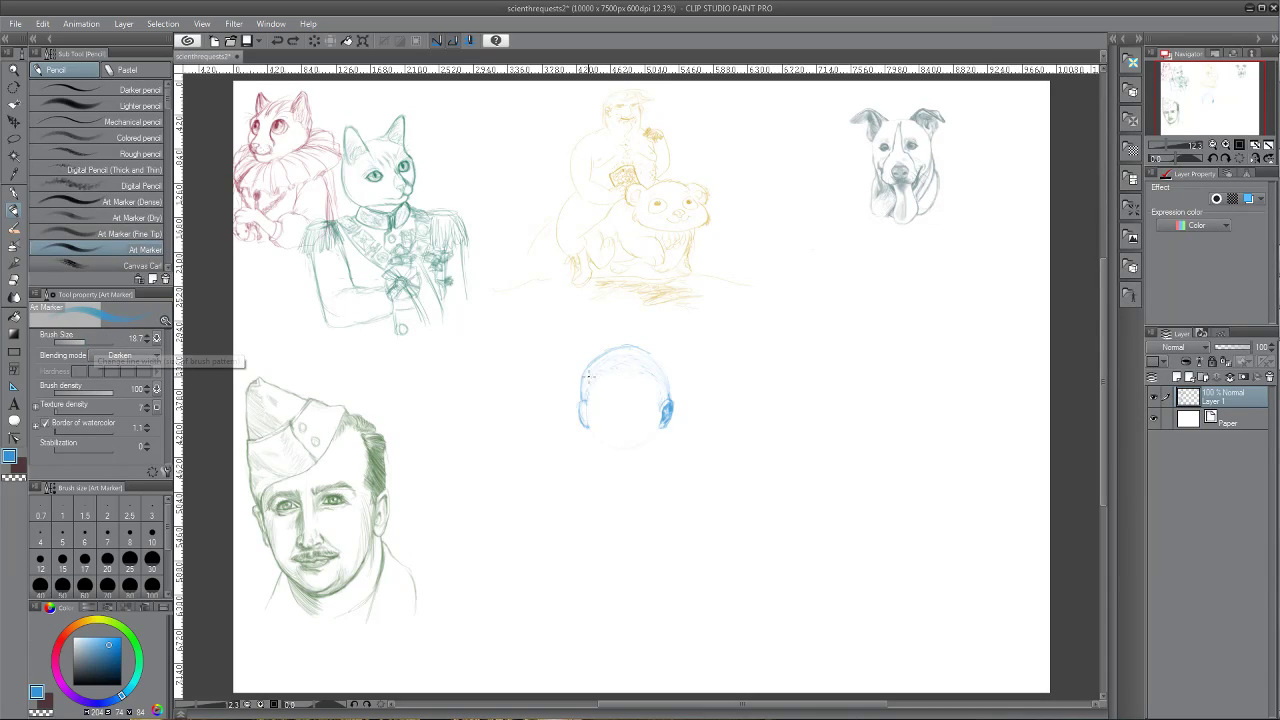
{"action": "mouse_move", "coordinate": [583, 377]}
{"action": "left_mouse_down"}
{"action": "mouse_move", "coordinate": [608, 347]}
{"action": "mouse_move", "coordinate": [594, 355]}
{"action": "mouse_move", "coordinate": [650, 348]}
{"action": "mouse_move", "coordinate": [670, 392]}
{"action": "mouse_move", "coordinate": [669, 381]}
{"action": "left_mouse_up"}
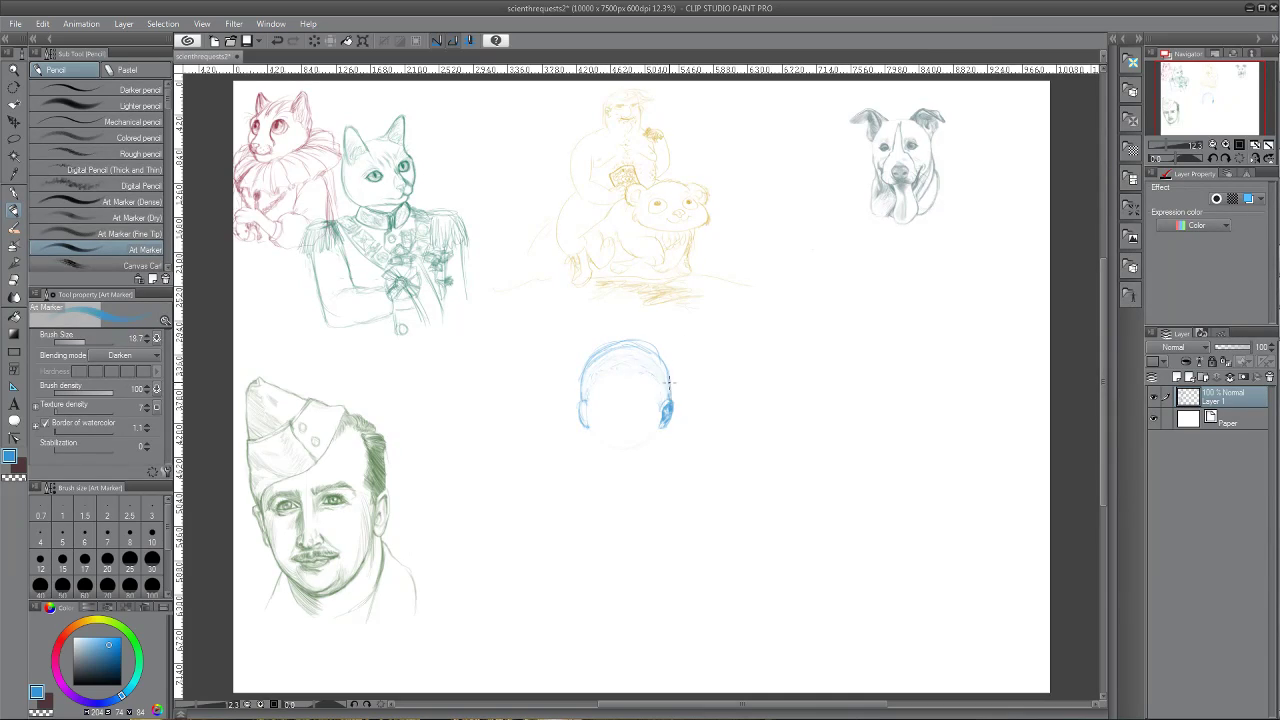
{"action": "left_click_drag", "start_coordinate": [586, 360], "coordinate": [582, 404]}
{"action": "left_click_drag", "start_coordinate": [590, 414], "coordinate": [589, 420]}
{"action": "key", "text": "ctrl+z"}
{"action": "key", "text": "c"}
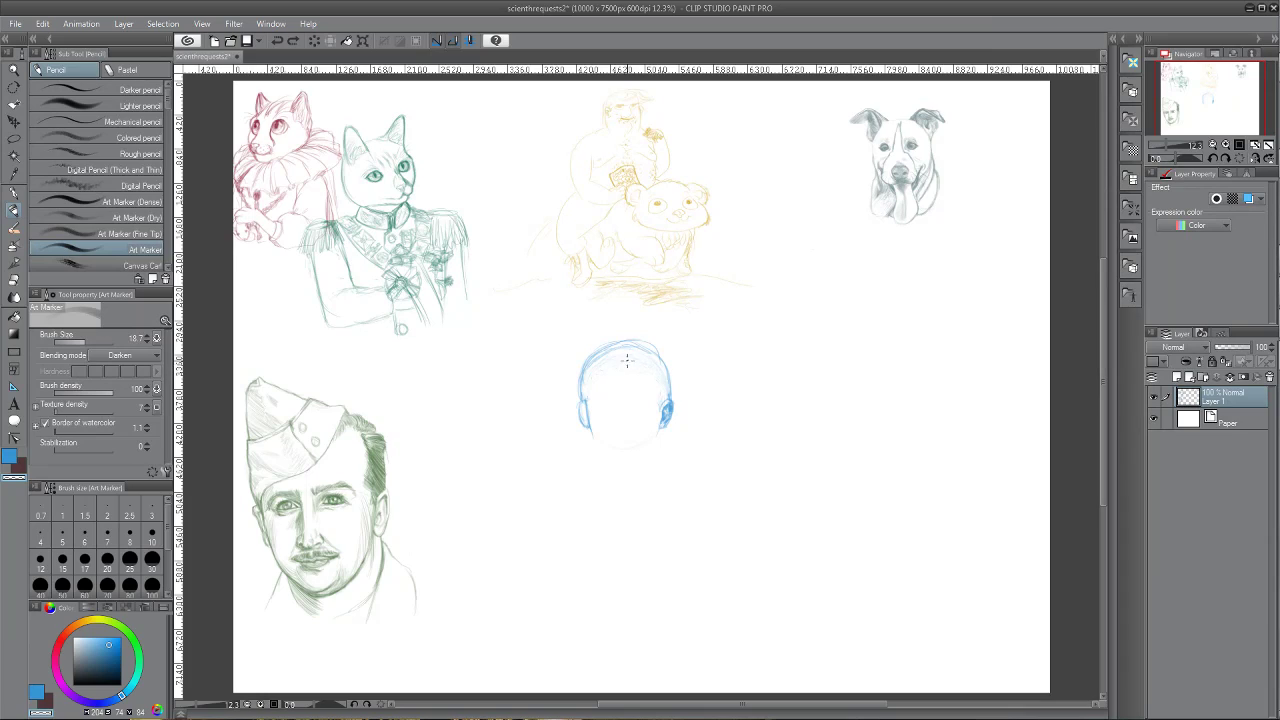
{"action": "left_click_drag", "start_coordinate": [602, 364], "coordinate": [672, 389]}
Lasso the head's left ear, move it slightly outward, and deselect it
{"action": "left_click", "coordinate": [16, 140]}
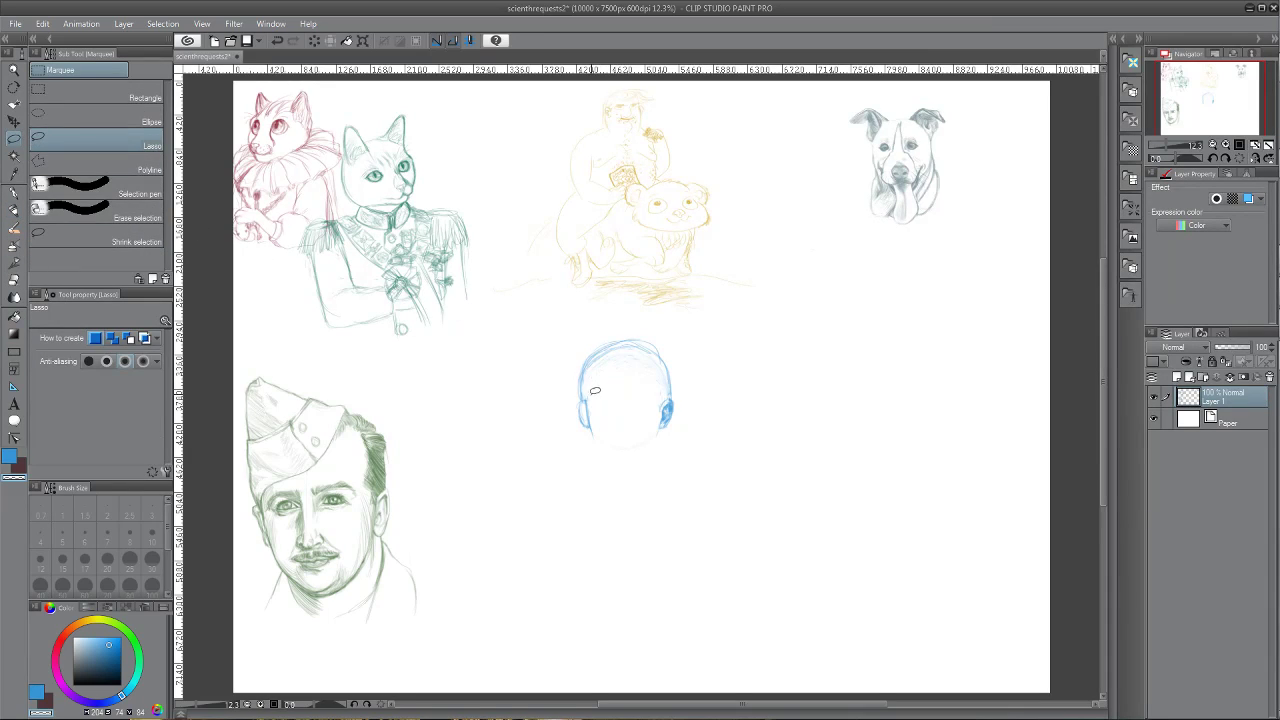
{"action": "mouse_move", "coordinate": [594, 396]}
{"action": "left_mouse_down"}
{"action": "mouse_move", "coordinate": [586, 441]}
{"action": "mouse_move", "coordinate": [604, 420]}
{"action": "mouse_move", "coordinate": [593, 394]}
{"action": "mouse_move", "coordinate": [585, 422]}
{"action": "left_mouse_up"}
{"action": "left_click", "coordinate": [14, 120]}
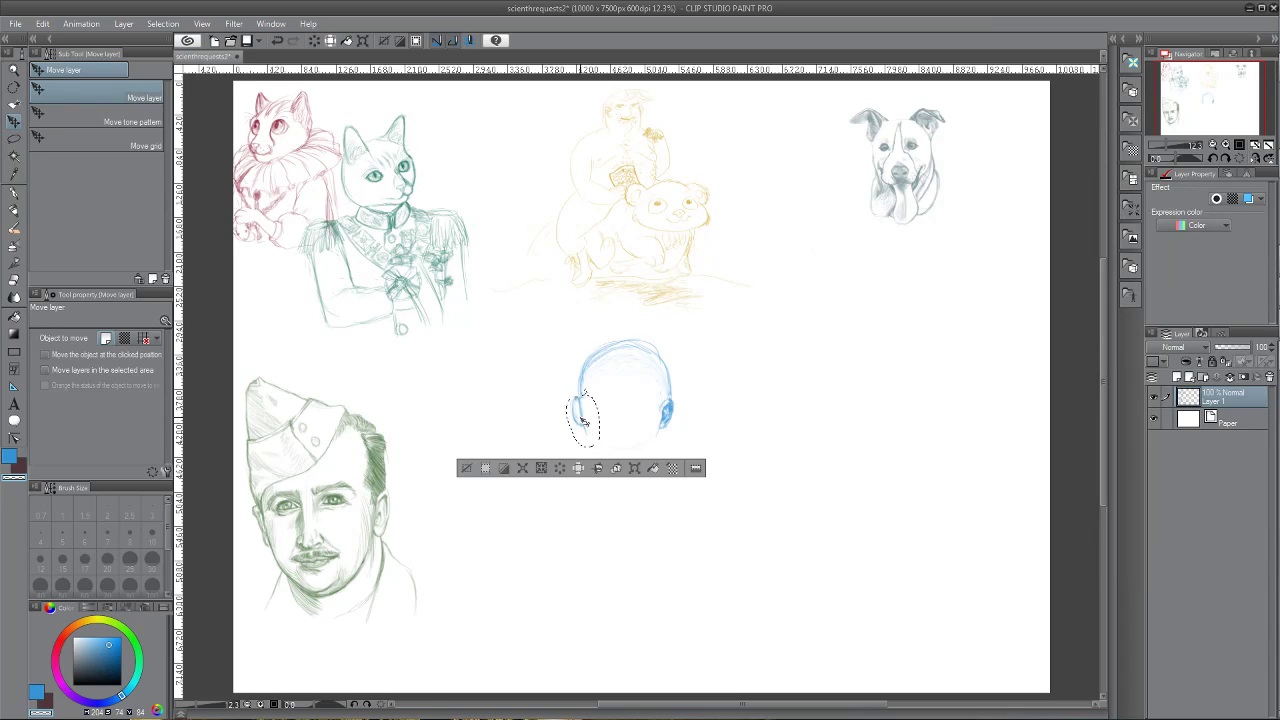
{"action": "left_click_drag", "start_coordinate": [581, 420], "coordinate": [589, 429]}
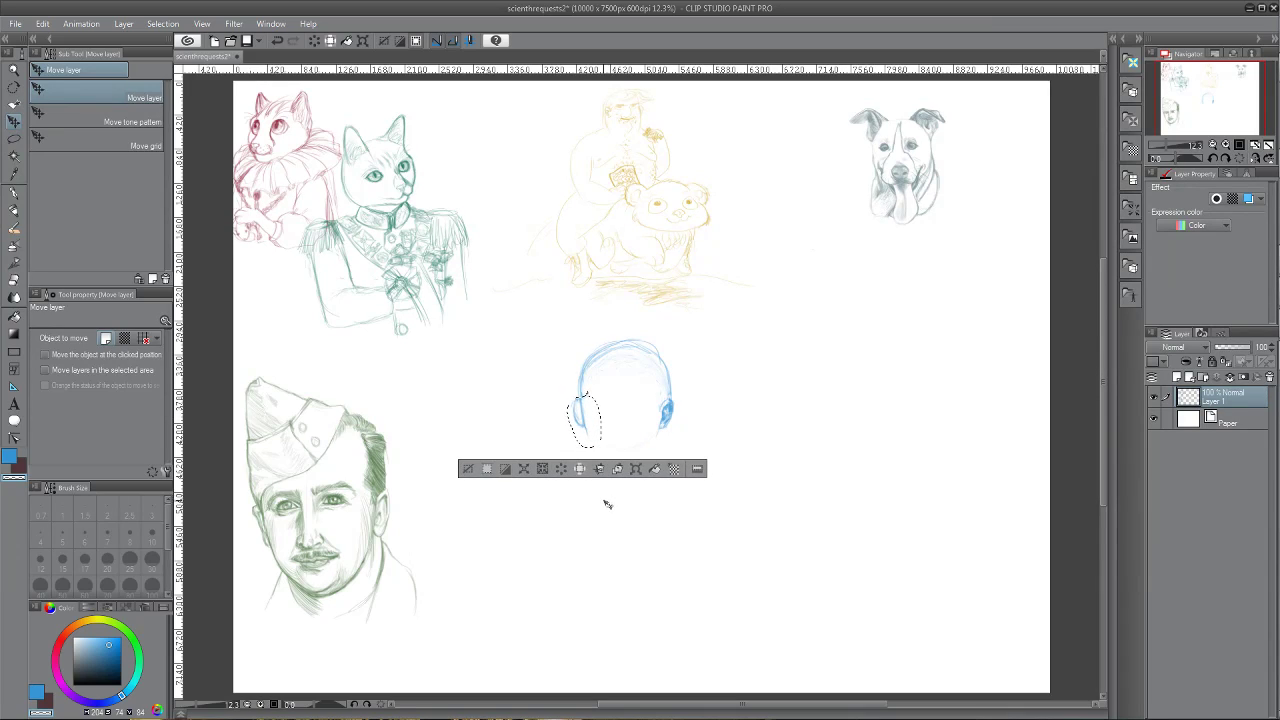
{"action": "key", "text": "ctrl+d"}
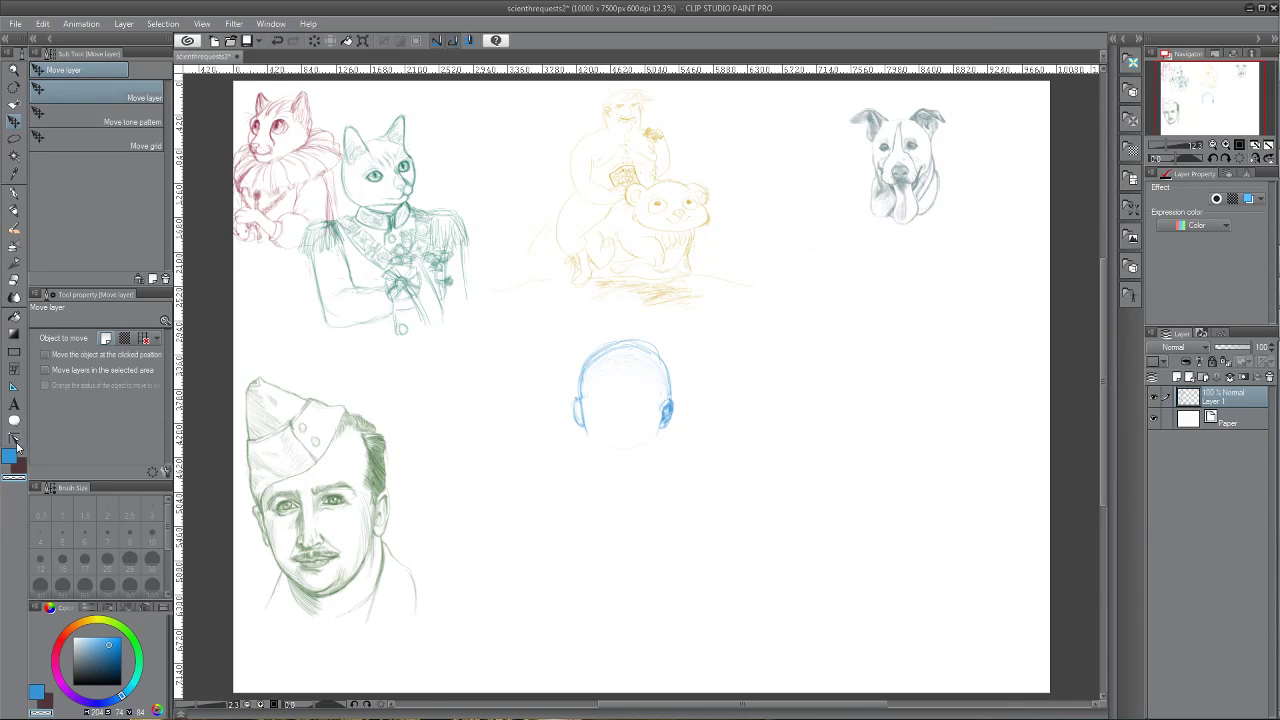
Draw a wider skull outline with the blue Art Marker and curve the right jaw down to the chin
{"action": "key", "text": "c"}
{"action": "left_click", "coordinate": [14, 210]}
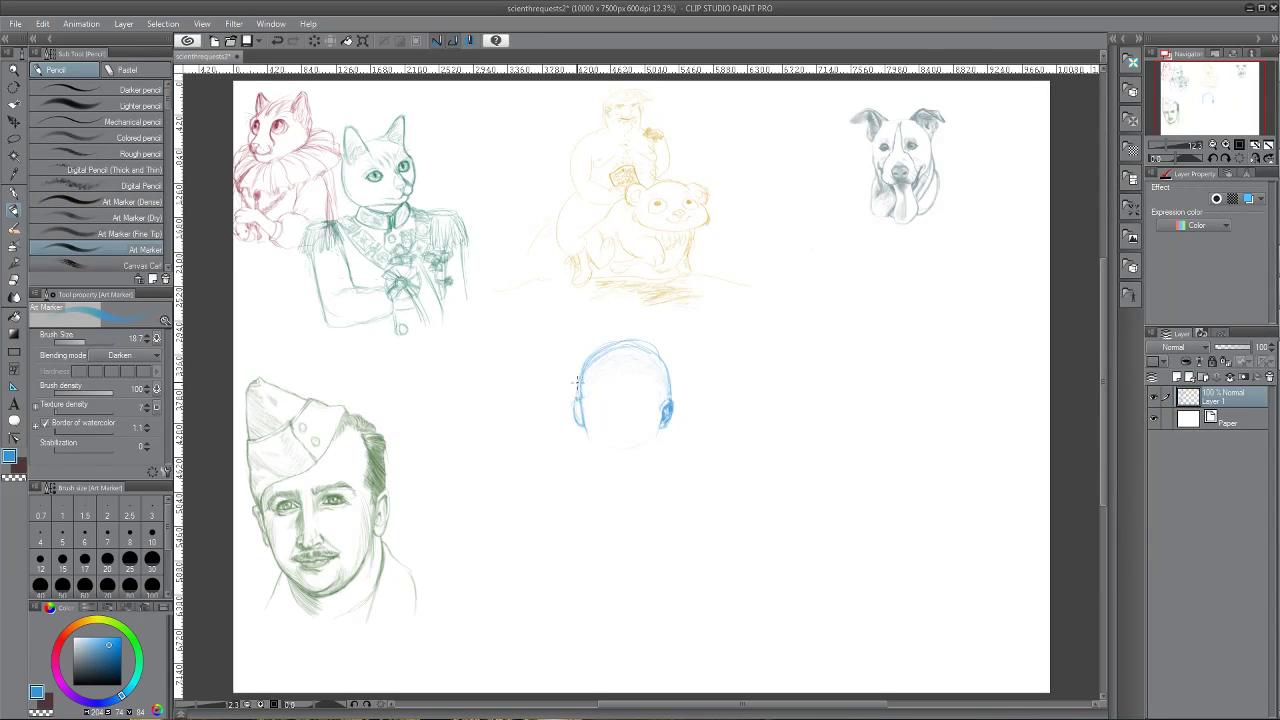
{"action": "mouse_move", "coordinate": [576, 392]}
{"action": "left_mouse_down"}
{"action": "mouse_move", "coordinate": [576, 358]}
{"action": "mouse_move", "coordinate": [608, 334]}
{"action": "mouse_move", "coordinate": [660, 346]}
{"action": "mouse_move", "coordinate": [650, 336]}
{"action": "left_mouse_up"}
{"action": "left_click_drag", "start_coordinate": [672, 418], "coordinate": [665, 426]}
{"action": "left_click_drag", "start_coordinate": [662, 424], "coordinate": [654, 452]}
{"action": "key", "text": "ctrl+z"}
{"action": "left_click_drag", "start_coordinate": [660, 436], "coordinate": [626, 456]}
{"action": "mouse_move", "coordinate": [580, 414]}
{"action": "left_mouse_down"}
{"action": "mouse_move", "coordinate": [594, 453]}
{"action": "mouse_move", "coordinate": [590, 442]}
{"action": "mouse_move", "coordinate": [640, 452]}
{"action": "mouse_move", "coordinate": [630, 455]}
{"action": "left_mouse_up"}
{"action": "key", "text": "ctrl+z"}
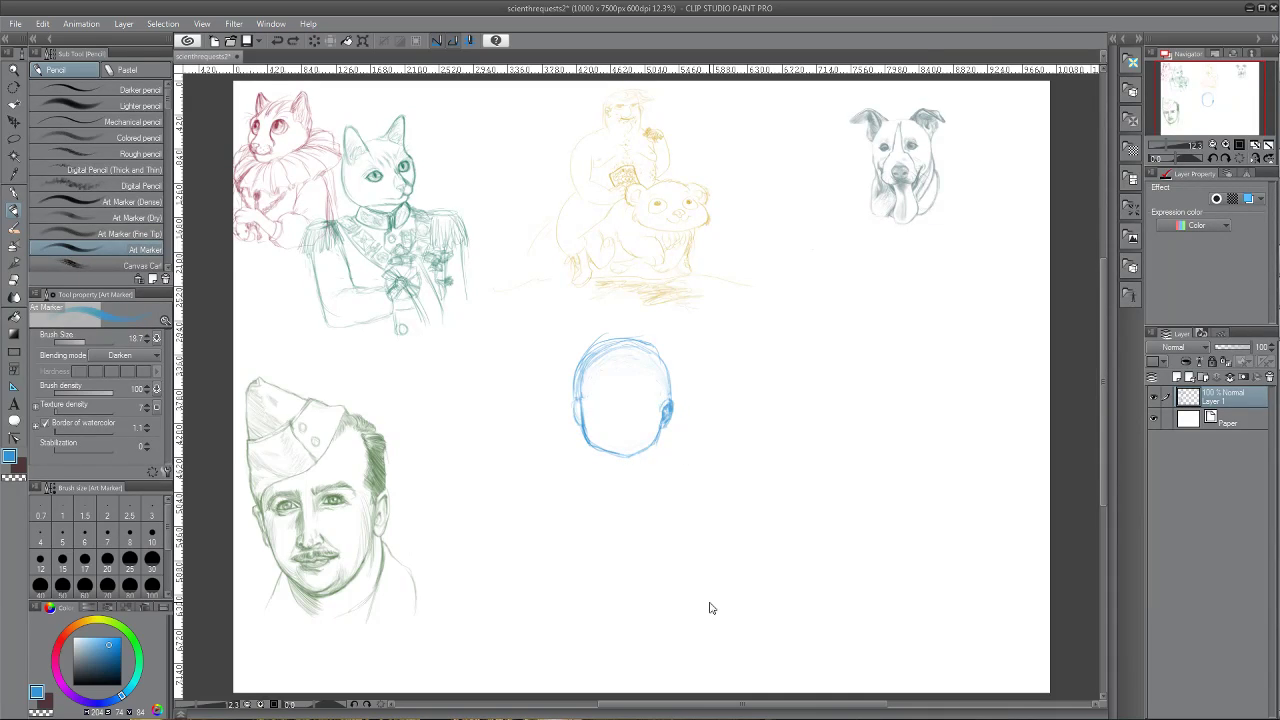
{"action": "key", "text": "ctrl+z"}
{"action": "key", "text": "ctrl+z"}
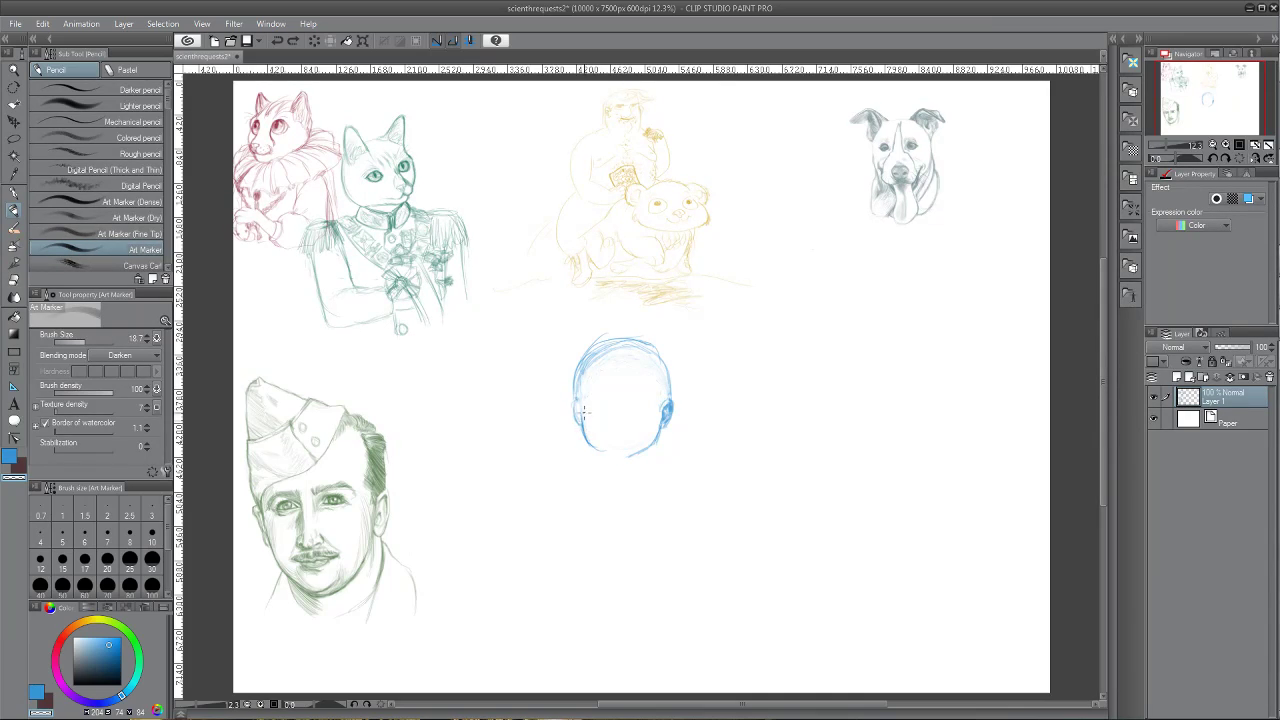
Erase the inner edge of the left ear with the transparent colour and redraw the ear in blue
{"action": "left_click_drag", "start_coordinate": [583, 410], "coordinate": [597, 437]}
{"action": "key", "text": "c"}
{"action": "left_click_drag", "start_coordinate": [575, 401], "coordinate": [576, 427]}
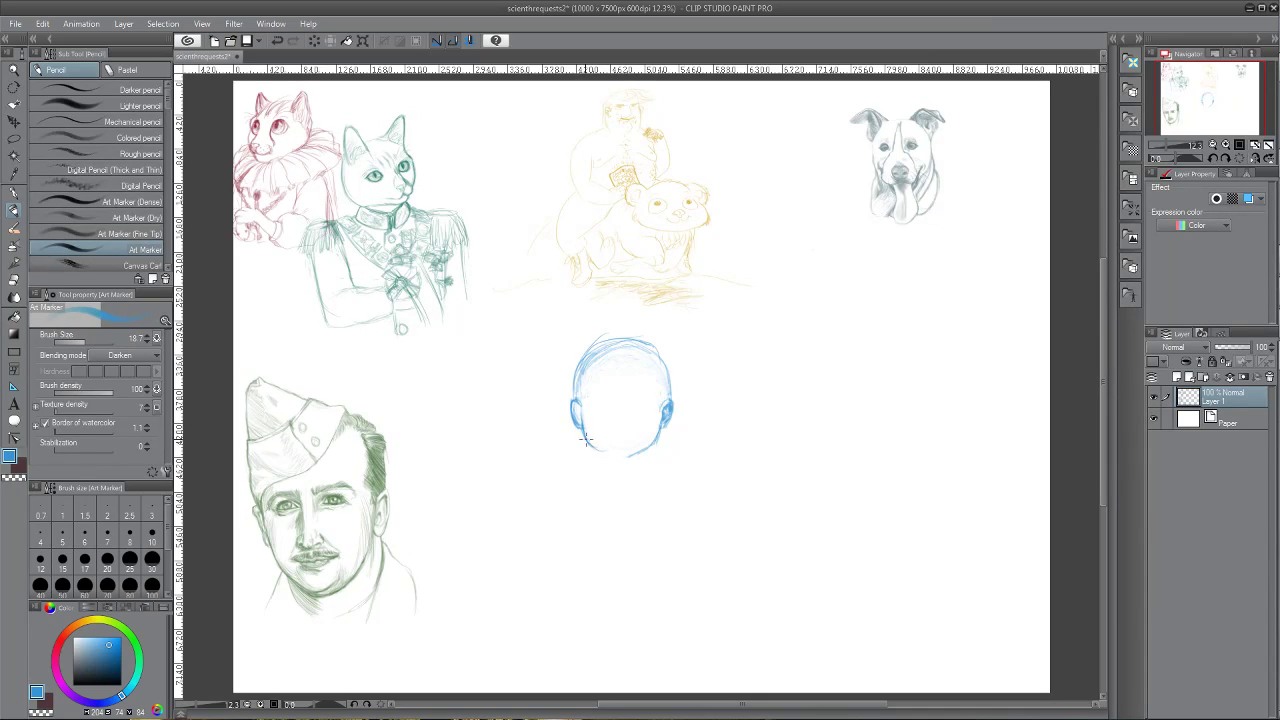
Try closing the jaw line along the chin and erase the stroke
{"action": "left_click_drag", "start_coordinate": [591, 447], "coordinate": [626, 456]}
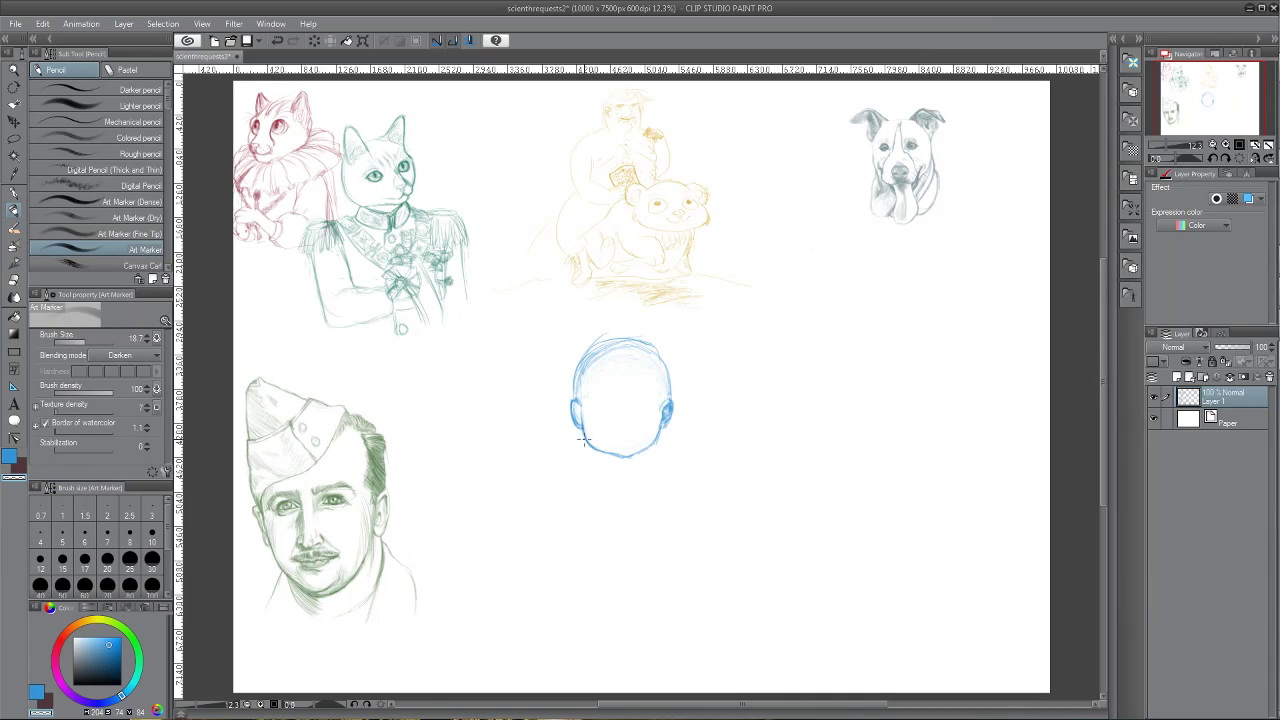
{"action": "left_click_drag", "start_coordinate": [600, 451], "coordinate": [624, 456]}
Redefine the left ear's contour and inner folds, alternating between blue and the transparent colour
{"action": "left_click", "coordinate": [12, 457]}
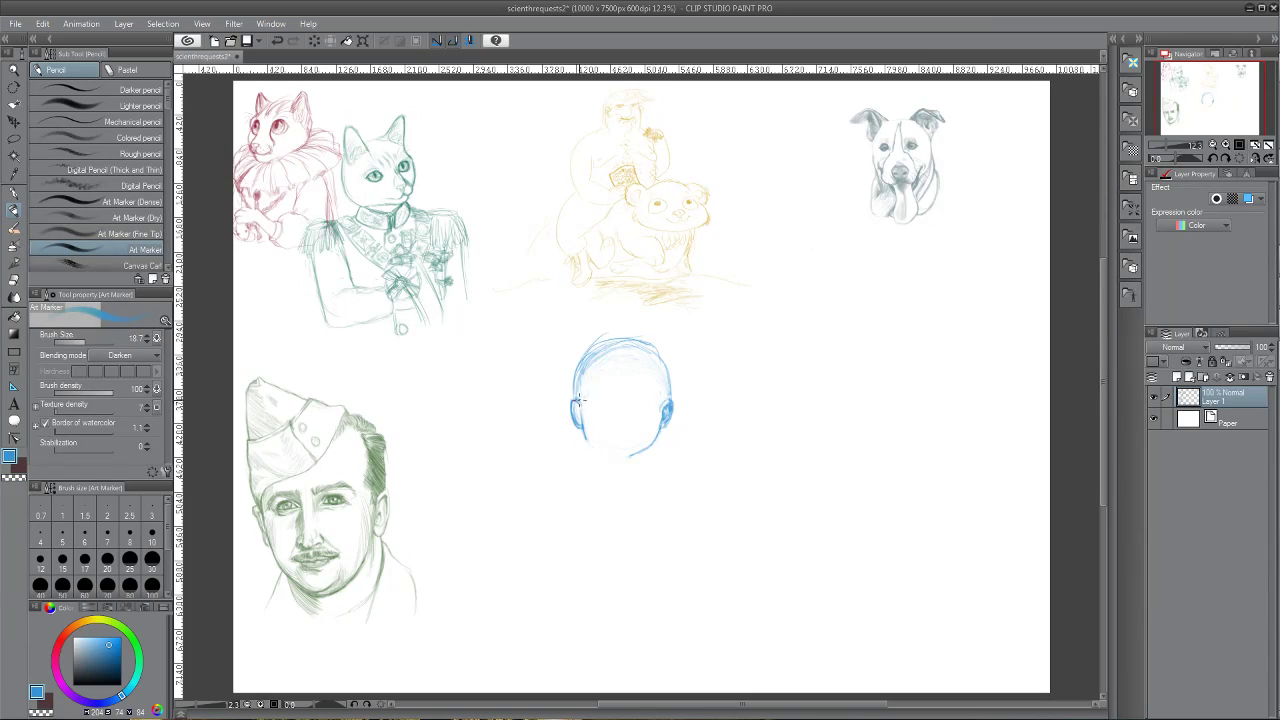
{"action": "left_click_drag", "start_coordinate": [578, 398], "coordinate": [576, 410]}
{"action": "left_click", "coordinate": [14, 477]}
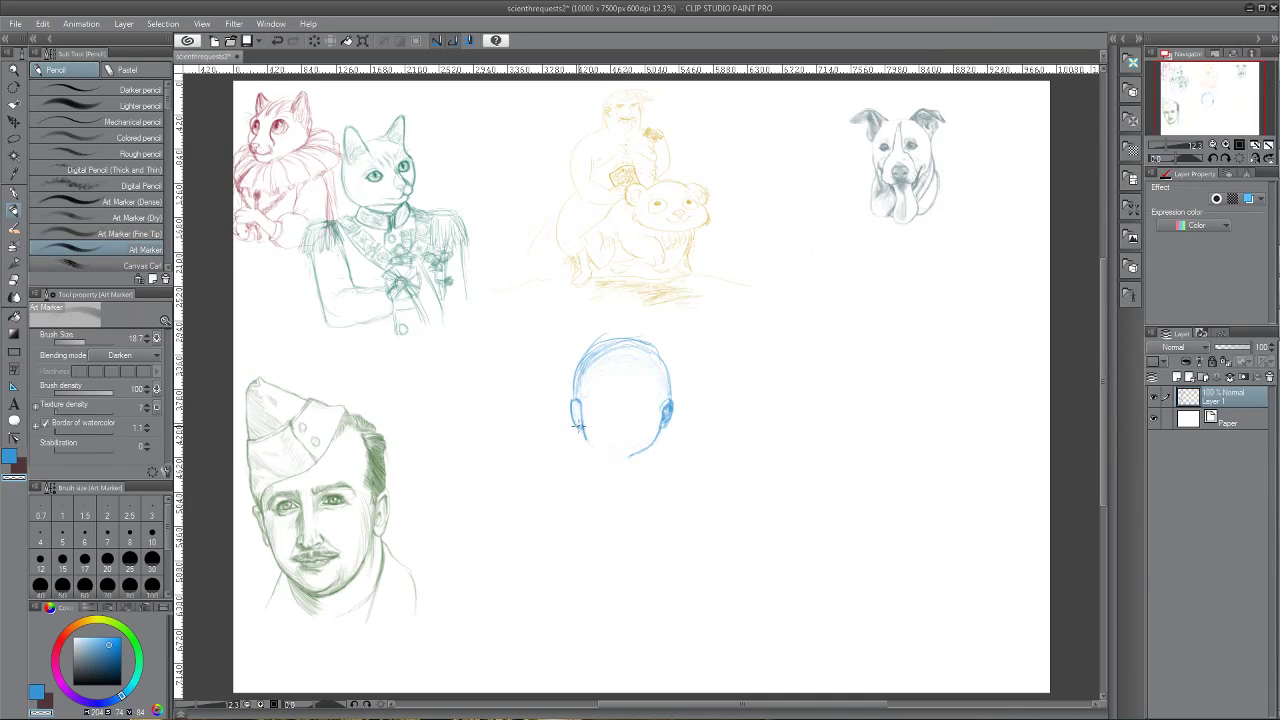
{"action": "key", "text": "c"}
{"action": "key", "text": "c"}
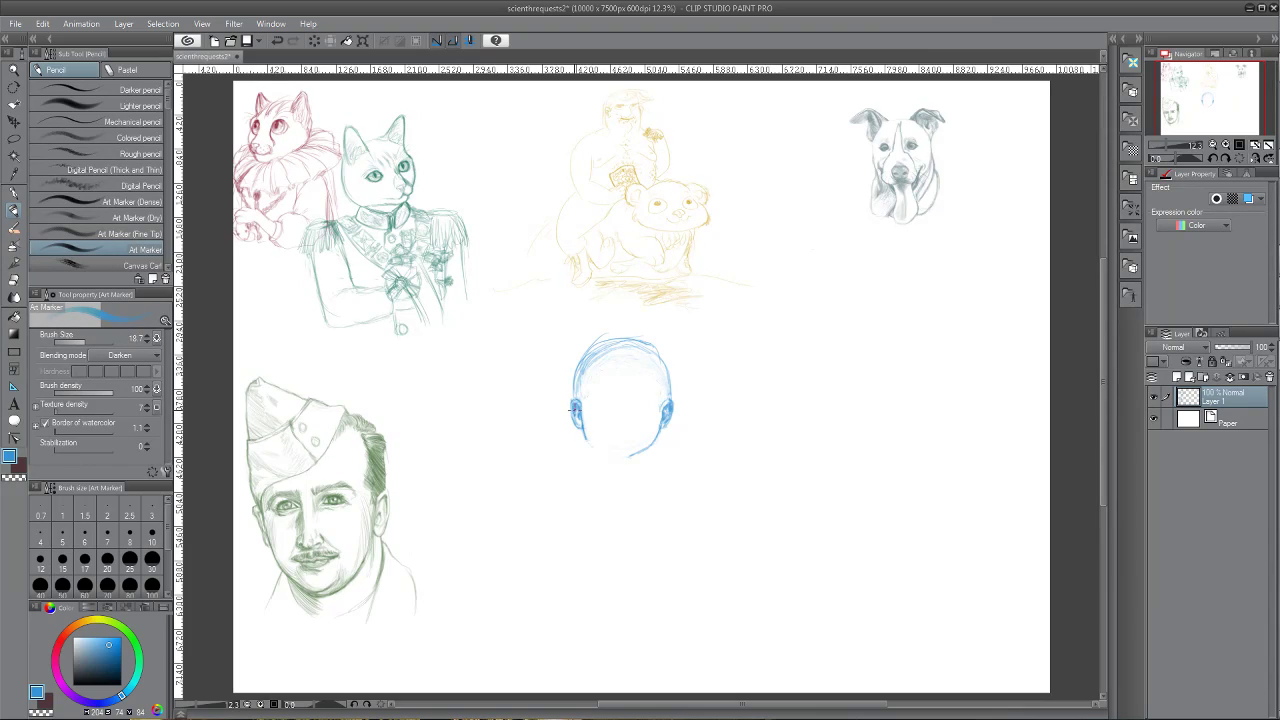
{"action": "left_click_drag", "start_coordinate": [573, 407], "coordinate": [580, 438]}
{"action": "key", "text": "c"}
{"action": "key", "text": "c"}
Refine the right ear's inner folds and outer rim, alternating transparent erasing with blue strokes
{"action": "left_click", "coordinate": [22, 479]}
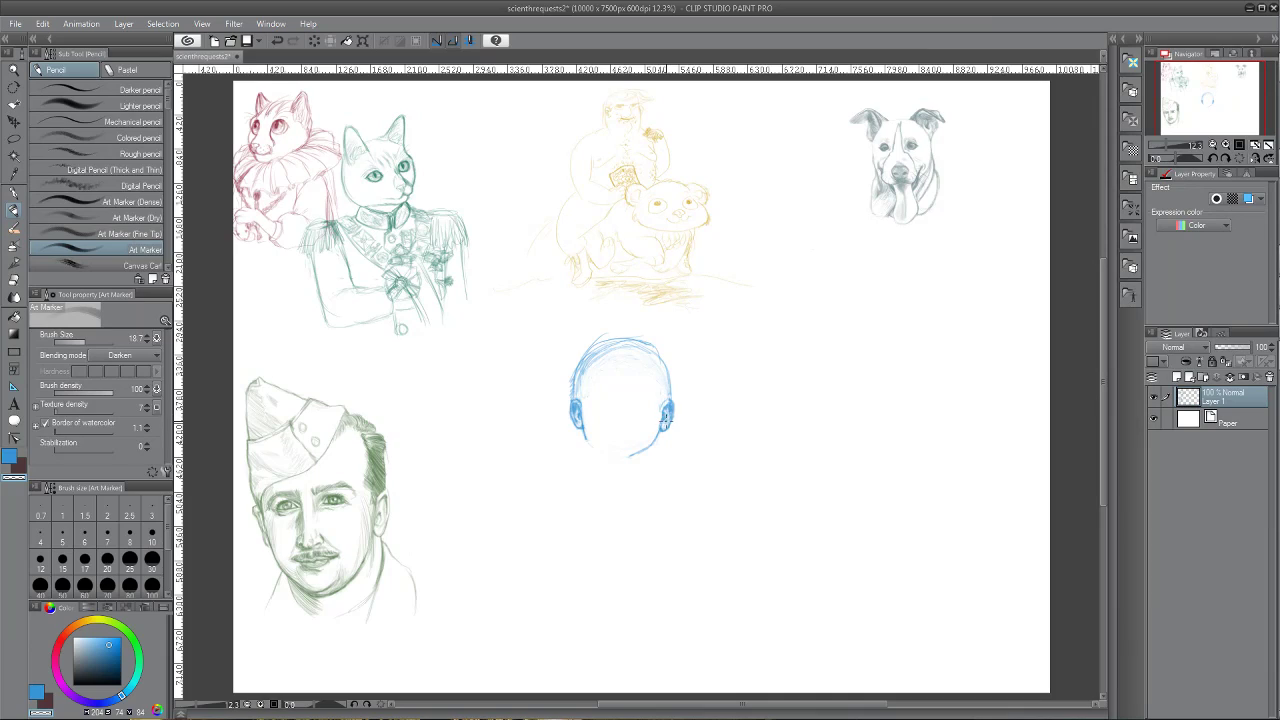
{"action": "left_click_drag", "start_coordinate": [673, 417], "coordinate": [666, 419]}
{"action": "key", "text": "c"}
{"action": "key", "text": "c"}
{"action": "key", "text": "c"}
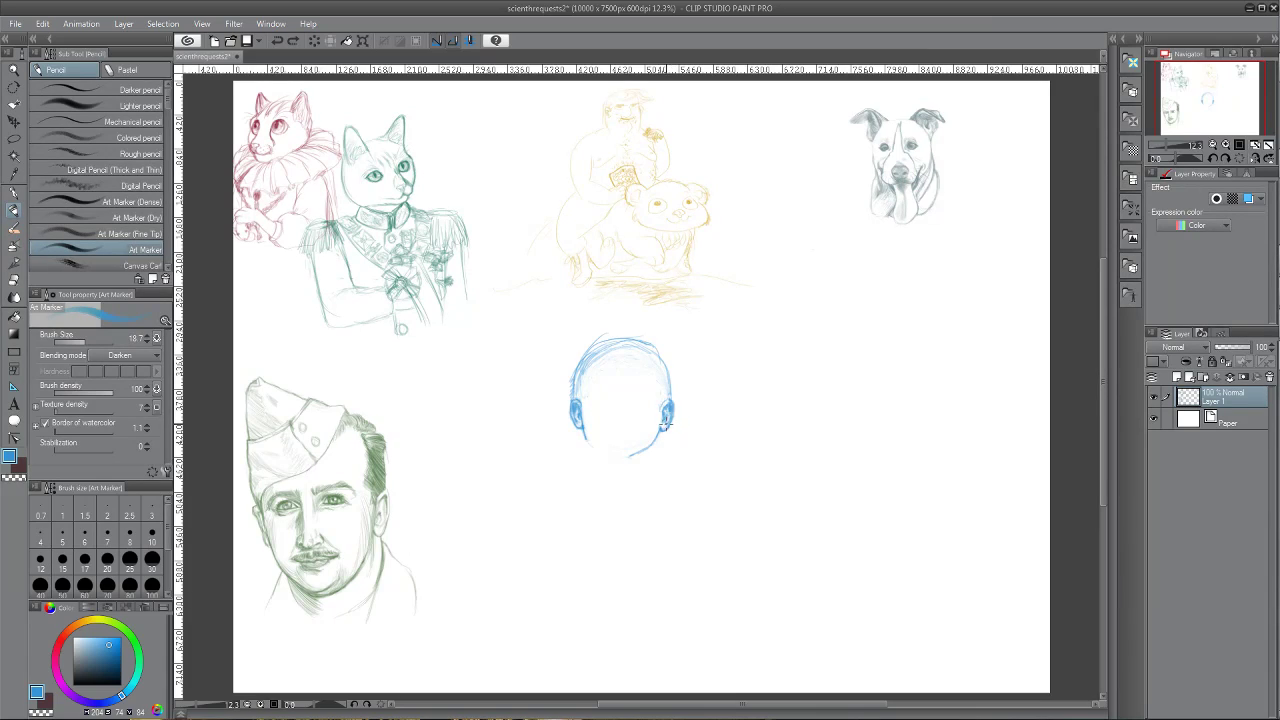
{"action": "left_click_drag", "start_coordinate": [665, 422], "coordinate": [669, 423]}
{"action": "left_click_drag", "start_coordinate": [677, 407], "coordinate": [671, 414]}
{"action": "left_click", "coordinate": [20, 480]}
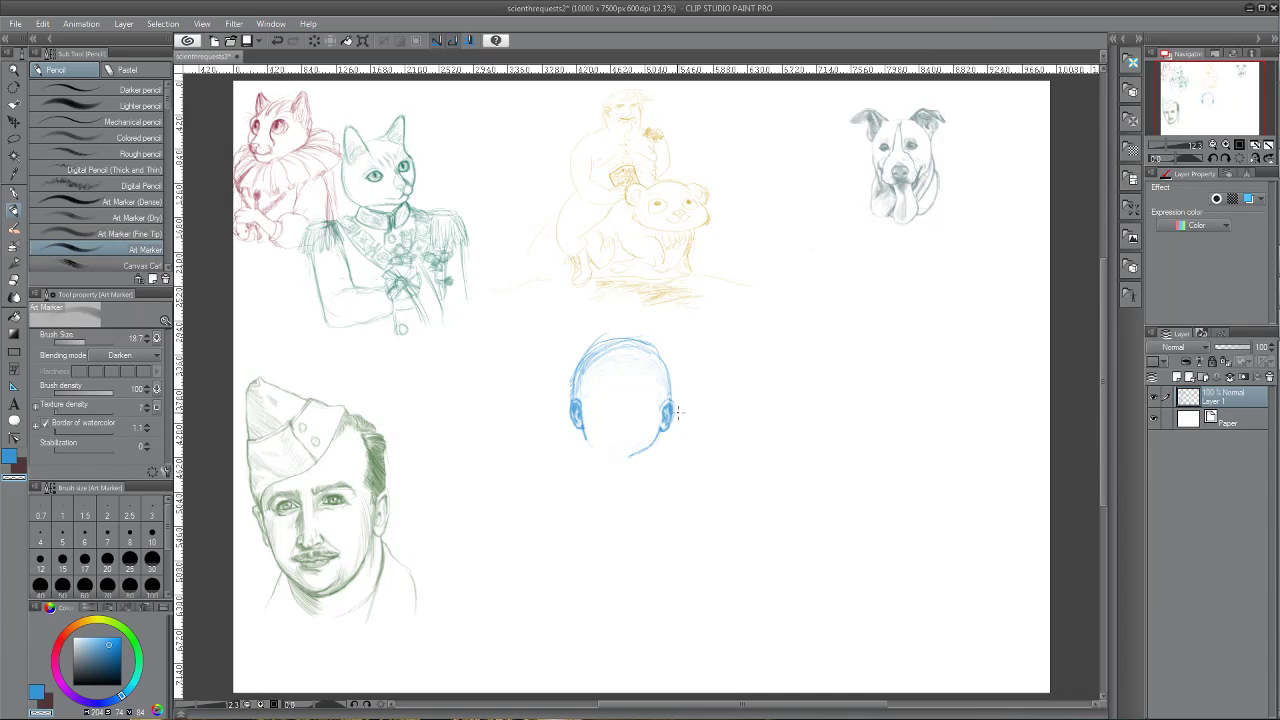
{"action": "mouse_move", "coordinate": [678, 410]}
{"action": "left_mouse_down"}
{"action": "mouse_move", "coordinate": [666, 408]}
{"action": "mouse_move", "coordinate": [675, 413]}
{"action": "left_mouse_up"}
{"action": "left_click_drag", "start_coordinate": [671, 413], "coordinate": [667, 410]}
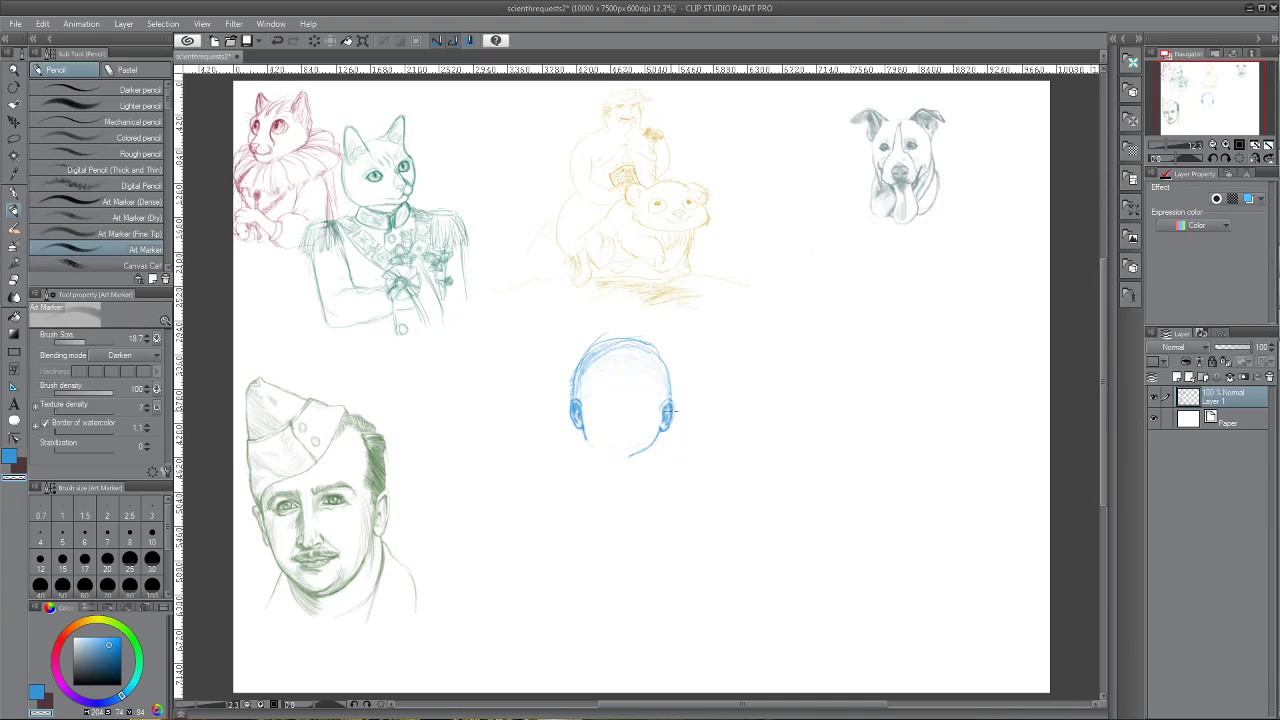